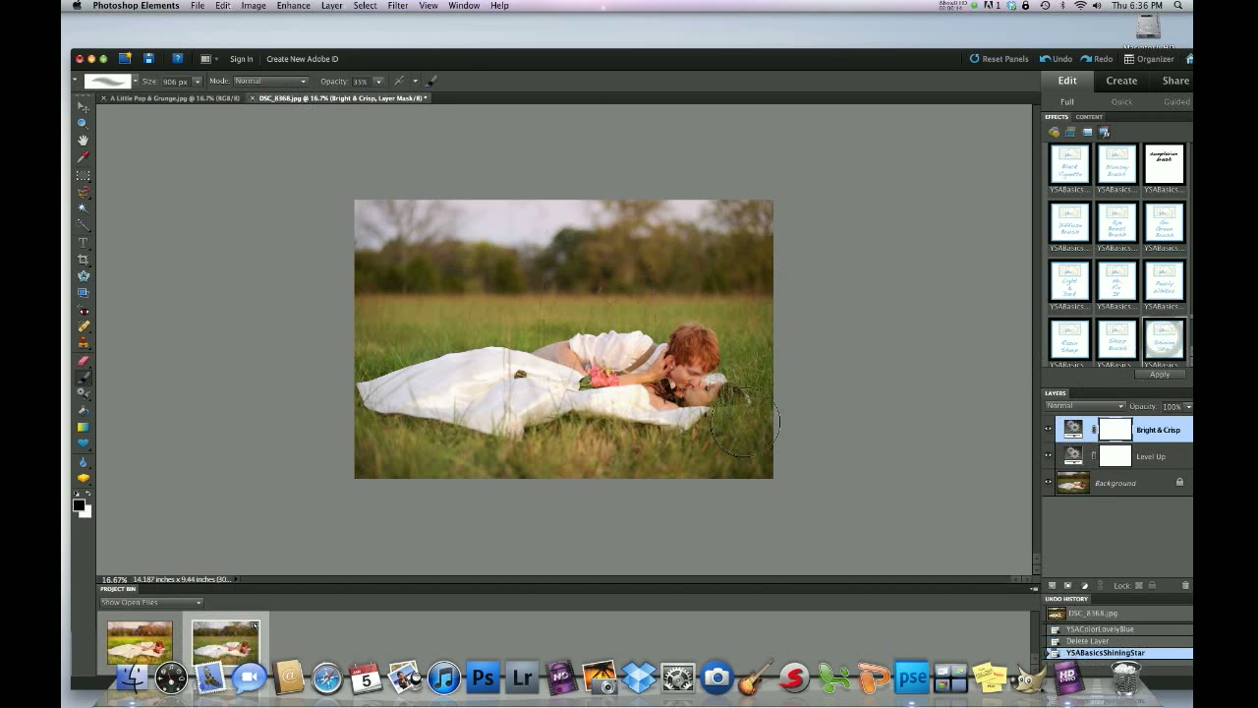
Step: Flatten the image and apply the YSABasicsGoGreenBrush effect to the photo
click(331, 5)
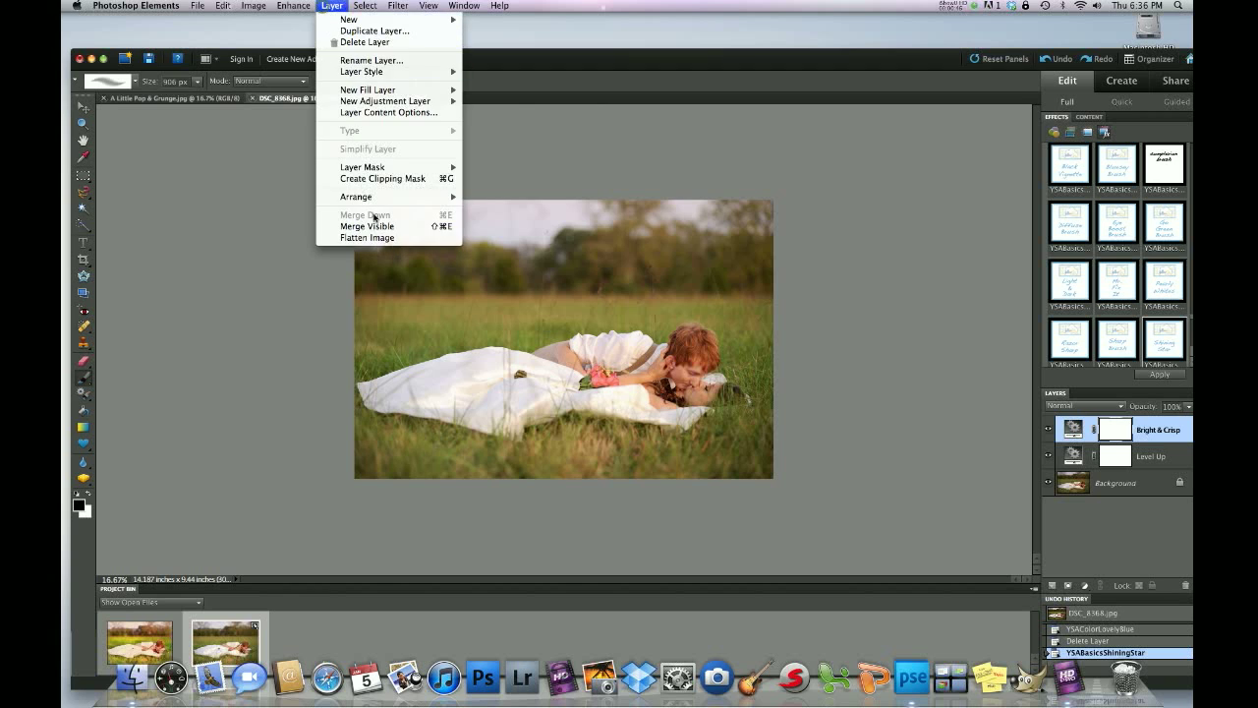
click(368, 239)
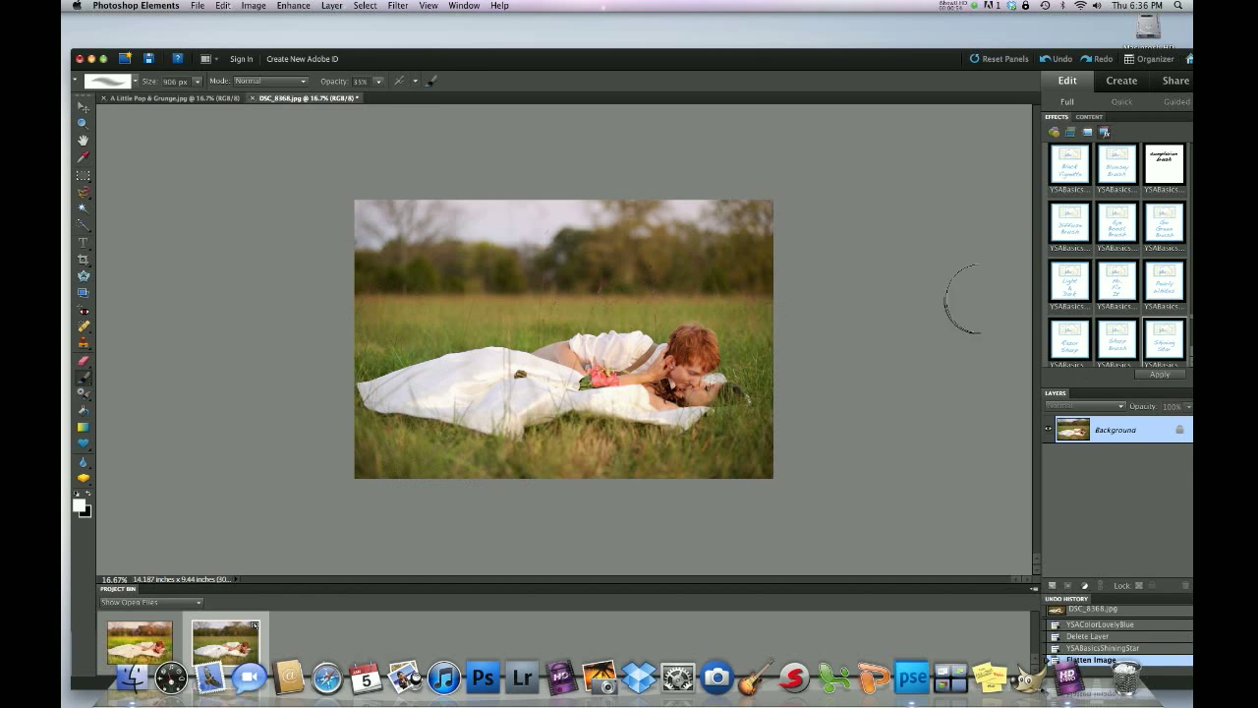
double_click(1164, 224)
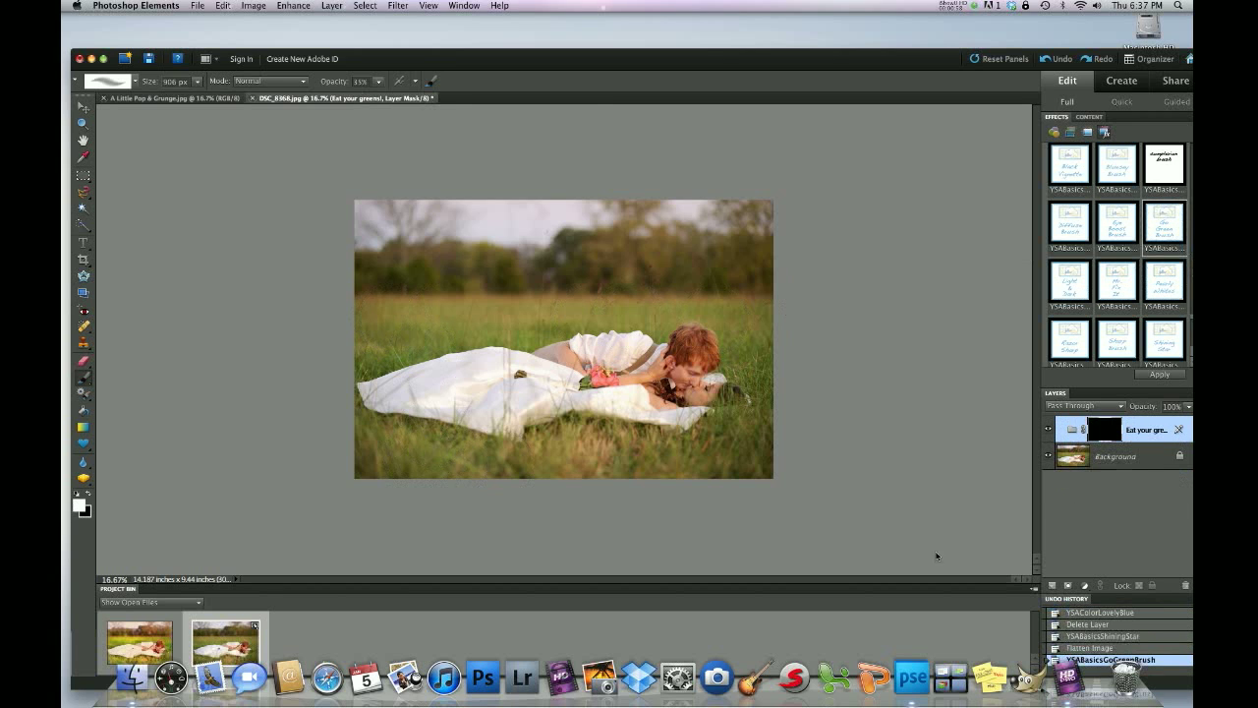
Step: Paint the green boost over the grass around the couple on the Eat your greens mask with the brush at 35% opacity
click(378, 82)
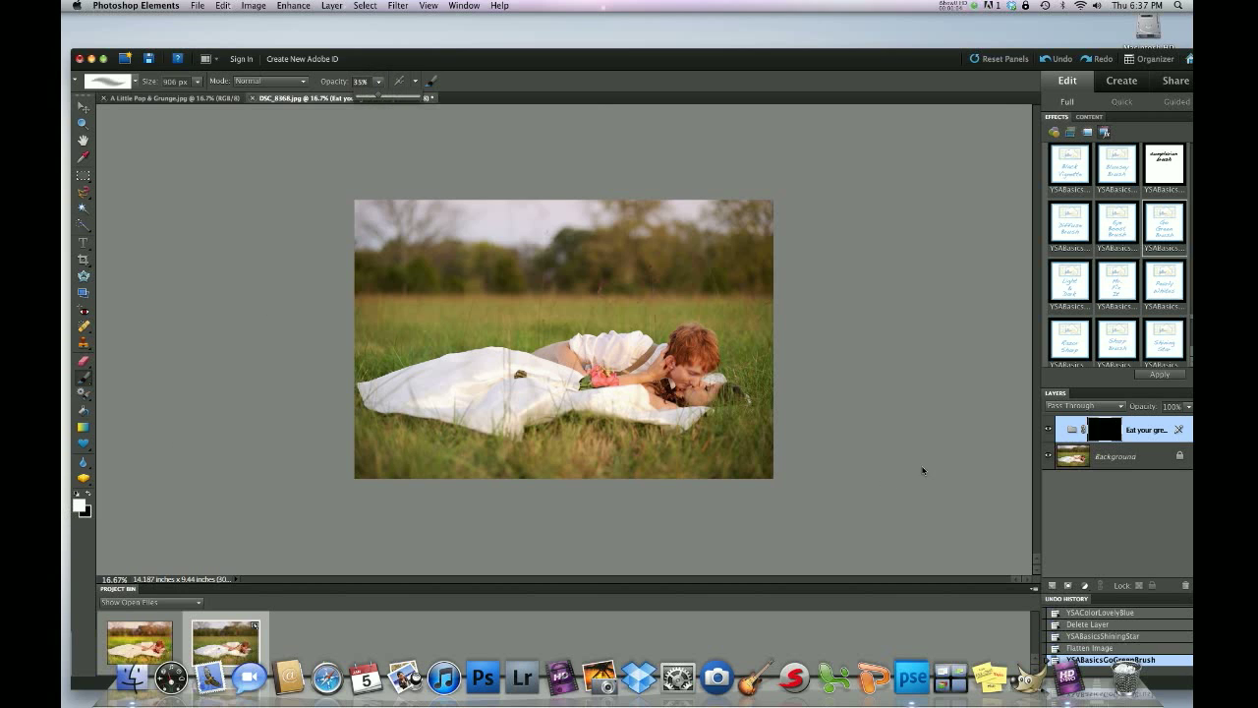
drag(703, 464, 363, 456)
drag(720, 454, 708, 478)
click(708, 478)
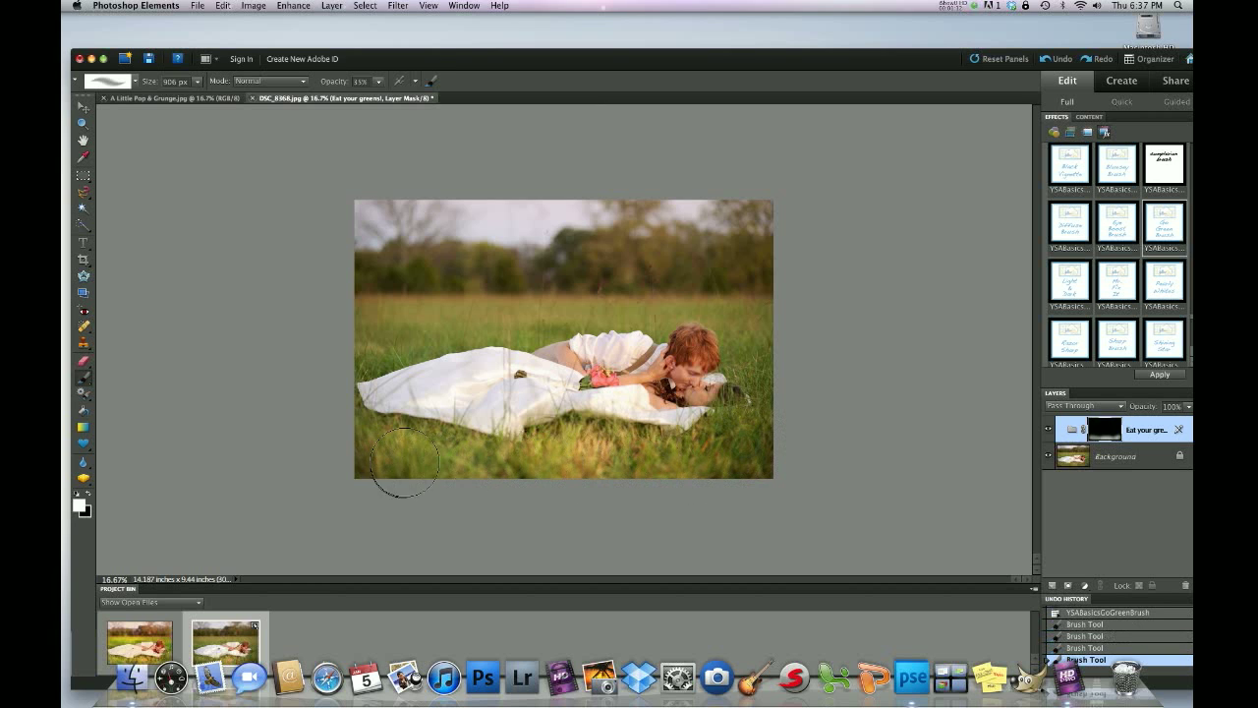
mouse_move(351, 463)
mouse_down()
mouse_move(674, 478)
mouse_move(747, 457)
mouse_up()
mouse_move(594, 482)
mouse_down()
mouse_move(379, 477)
mouse_move(725, 478)
mouse_move(764, 445)
mouse_move(576, 483)
mouse_move(812, 441)
mouse_move(776, 403)
mouse_up()
drag(744, 333, 767, 374)
mouse_move(596, 300)
mouse_down()
mouse_move(399, 321)
mouse_move(334, 343)
mouse_move(429, 320)
mouse_move(348, 348)
mouse_move(401, 322)
mouse_move(367, 338)
mouse_move(668, 288)
mouse_move(747, 302)
mouse_move(780, 425)
mouse_up()
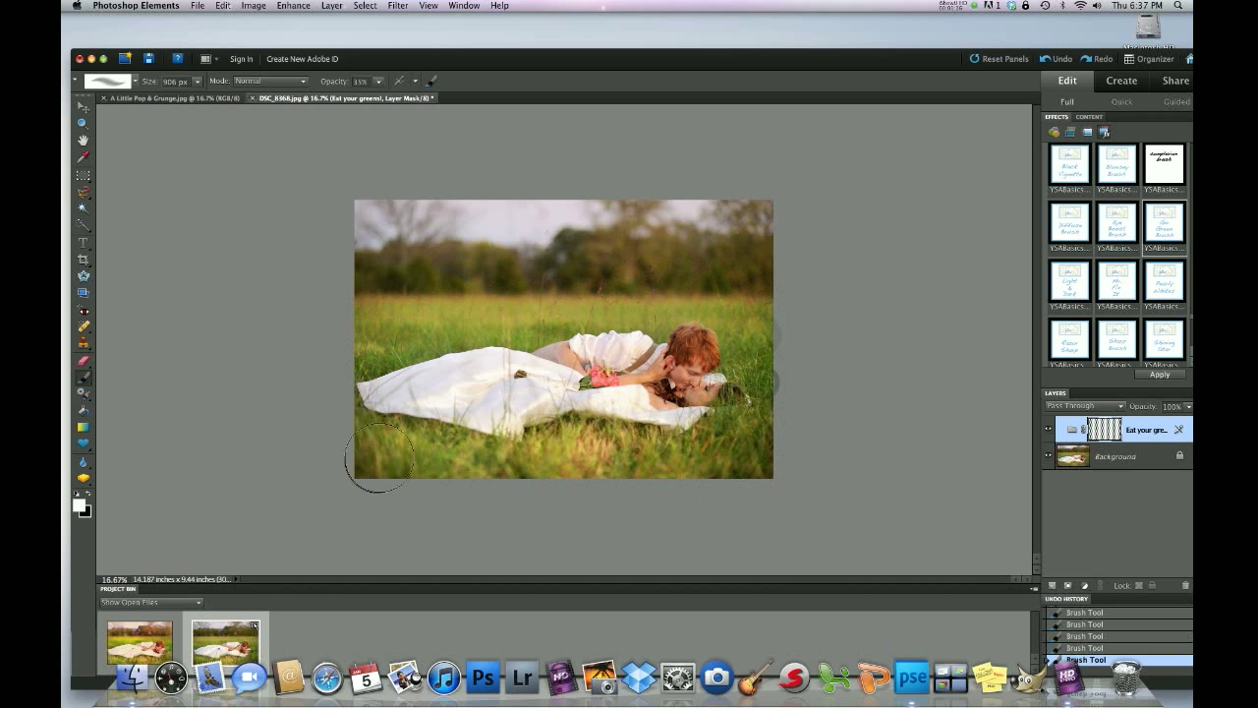
drag(420, 280, 403, 286)
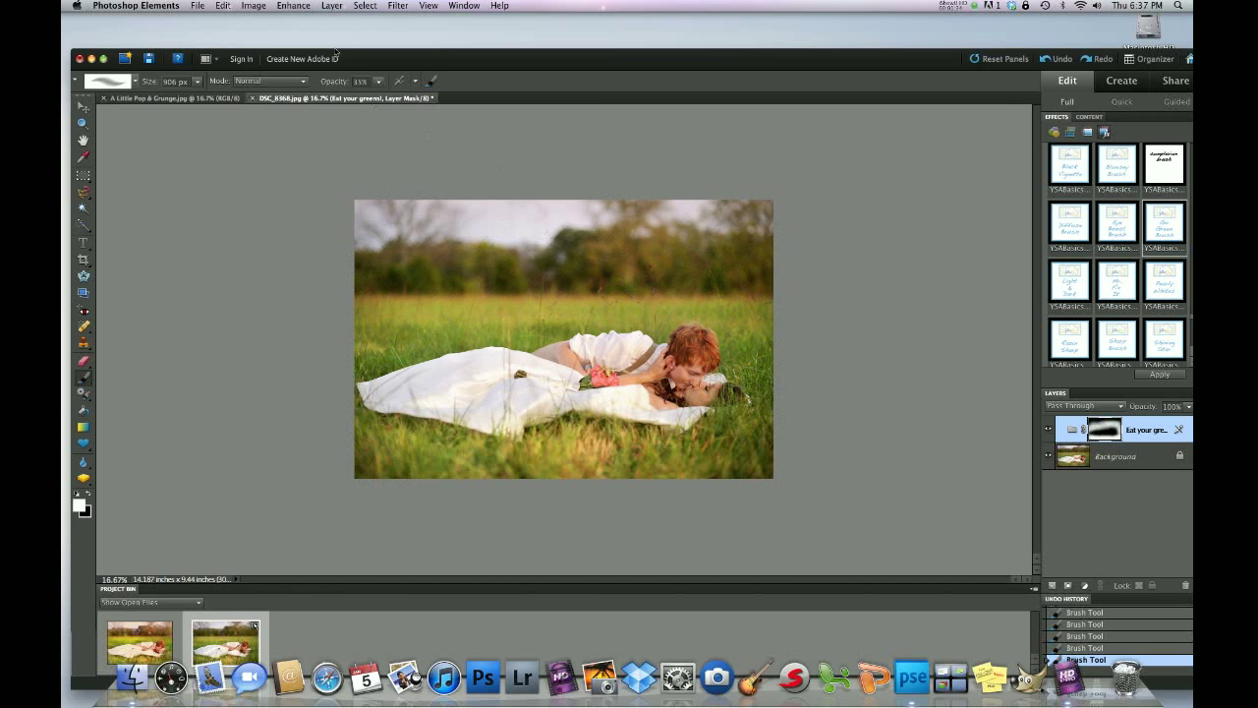
Step: Flatten the greened image and apply the YSABasicsSharpBrush effect
click(331, 7)
click(360, 236)
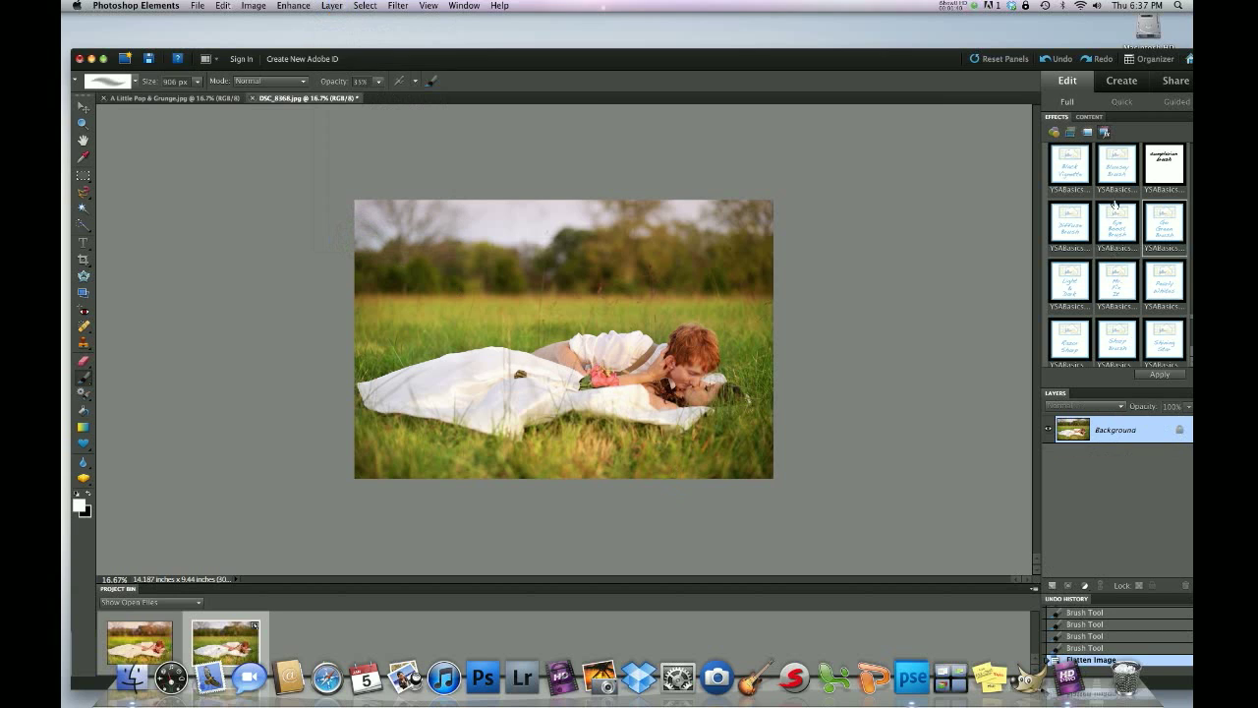
double_click(1109, 344)
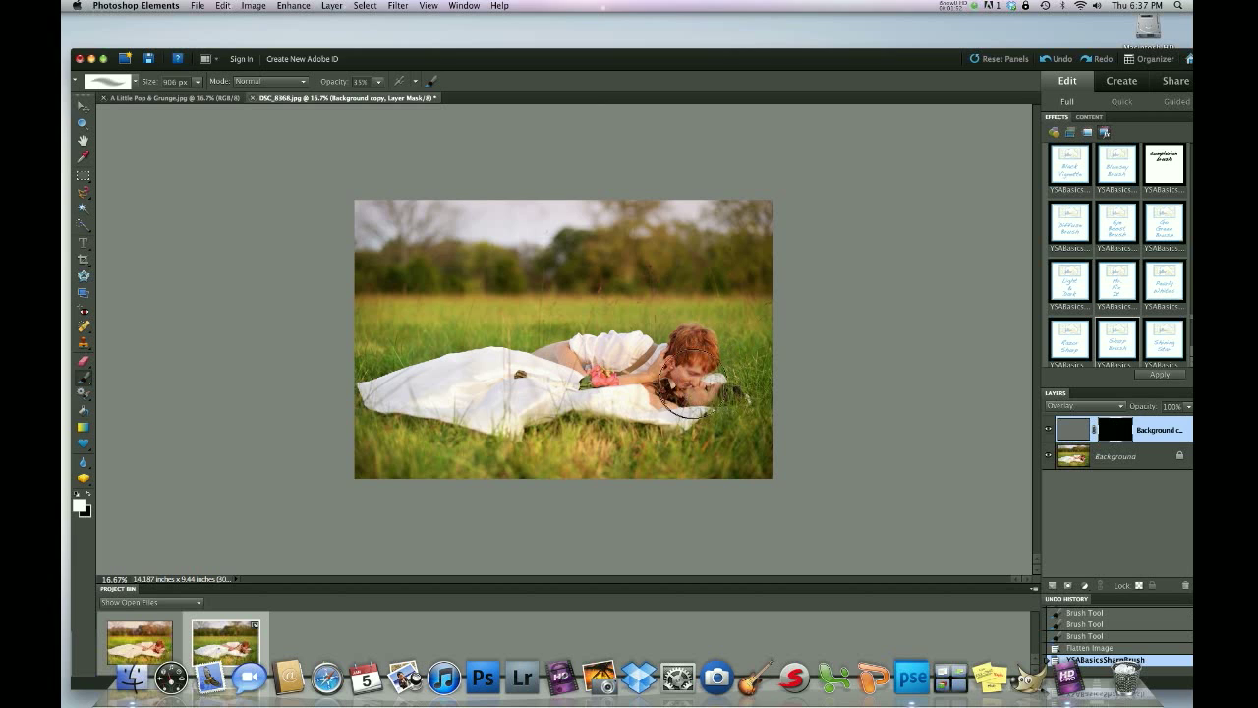
Step: Paint the sharpening over the couple's faces on the layer mask and flatten the image
mouse_move(674, 380)
mouse_down()
mouse_move(693, 361)
mouse_move(682, 377)
mouse_up()
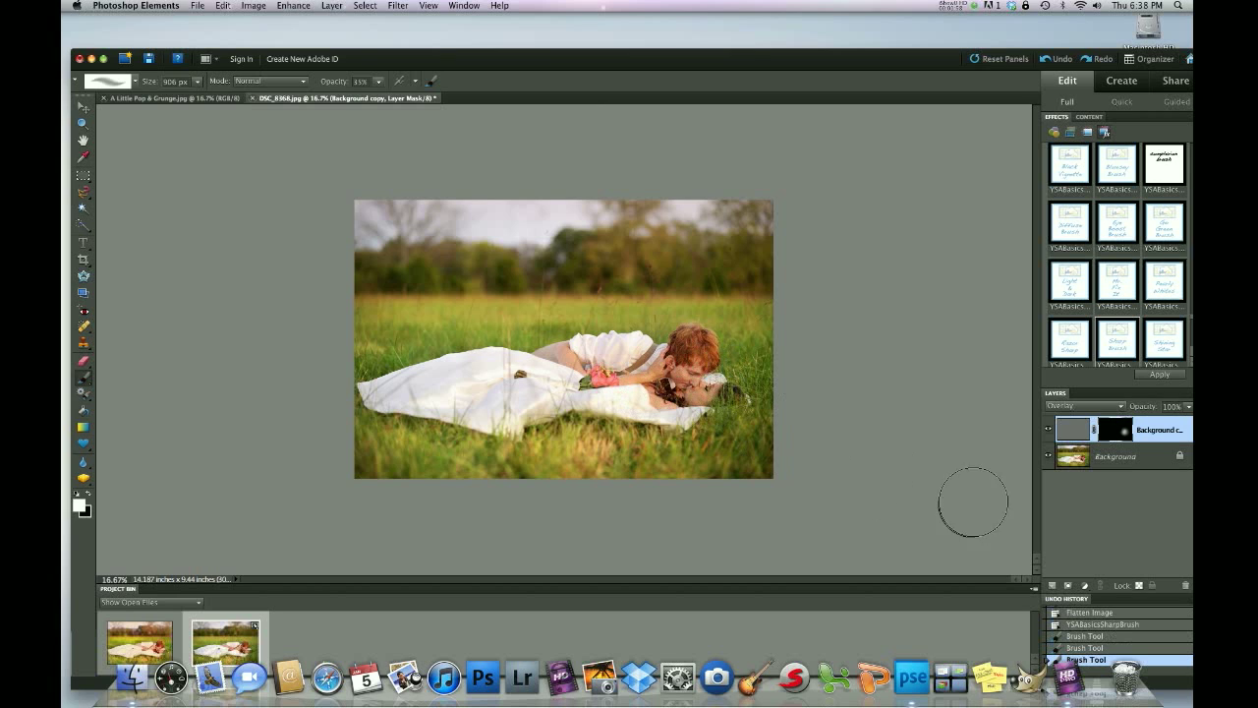
click(336, 6)
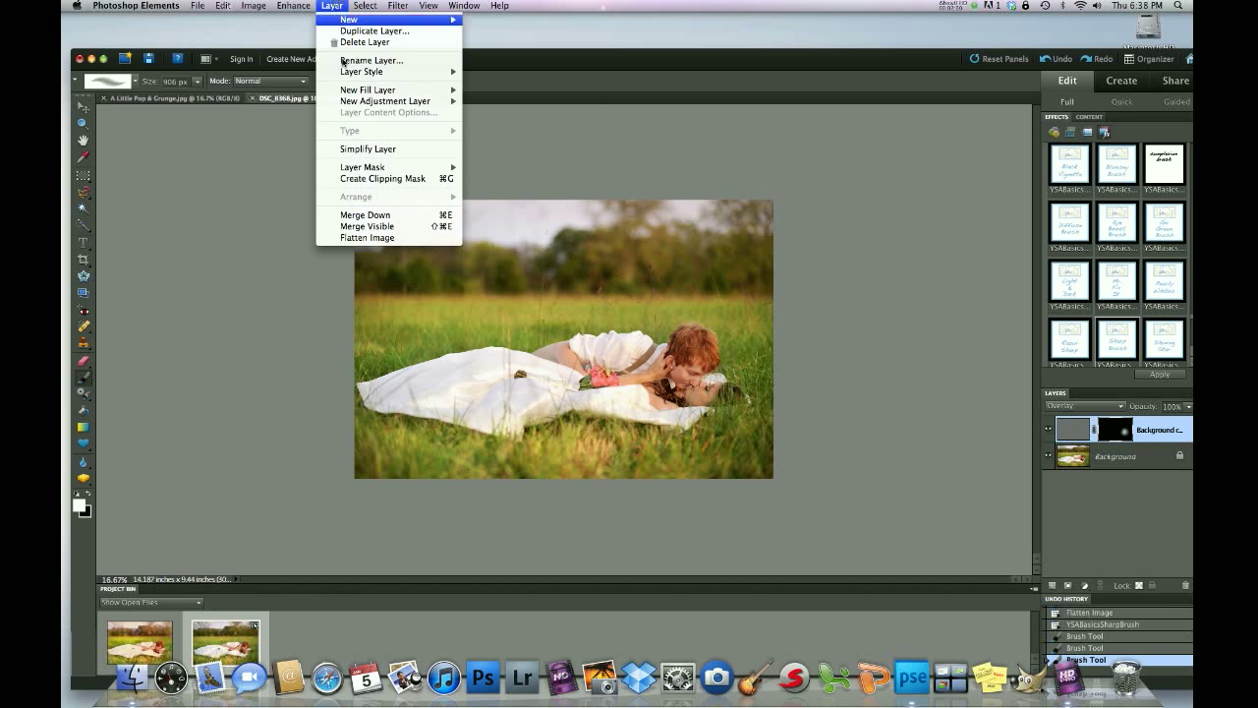
click(371, 238)
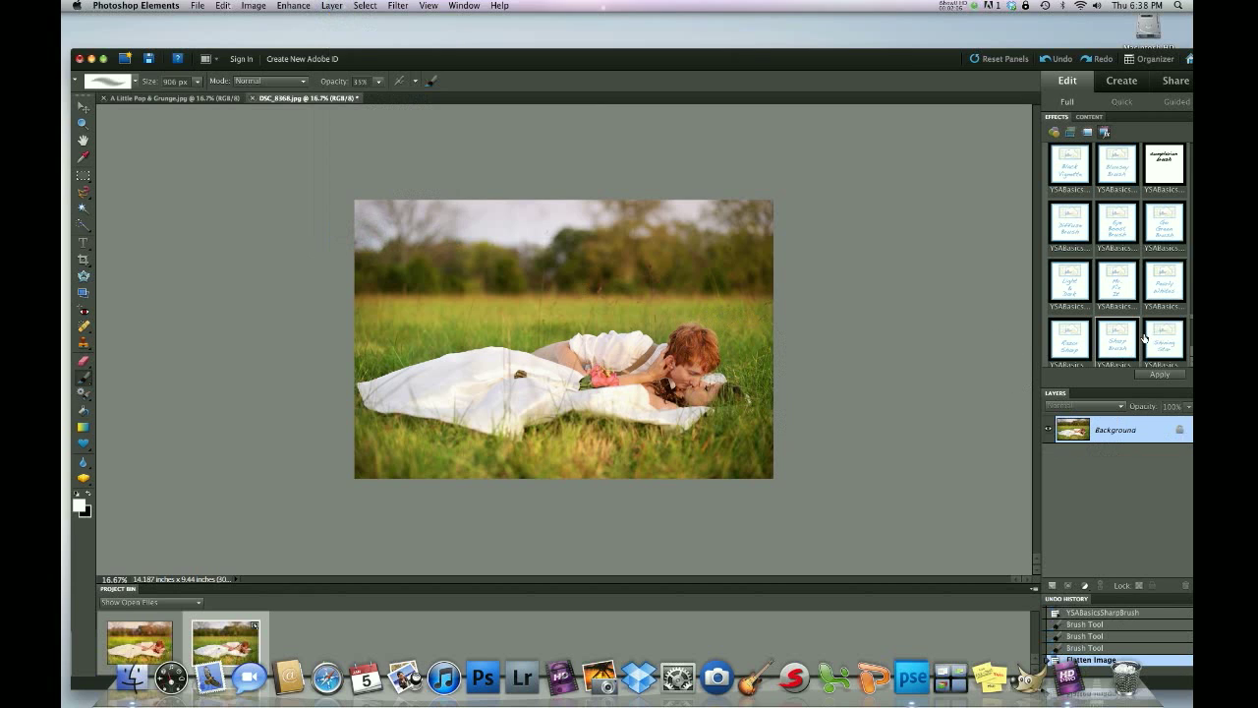
Step: Apply the YSABasicsSoftandRichBrush effect and paint its Rich Color mask over the grass and the upper edge of the photo
scroll(1144, 338, down, 3)
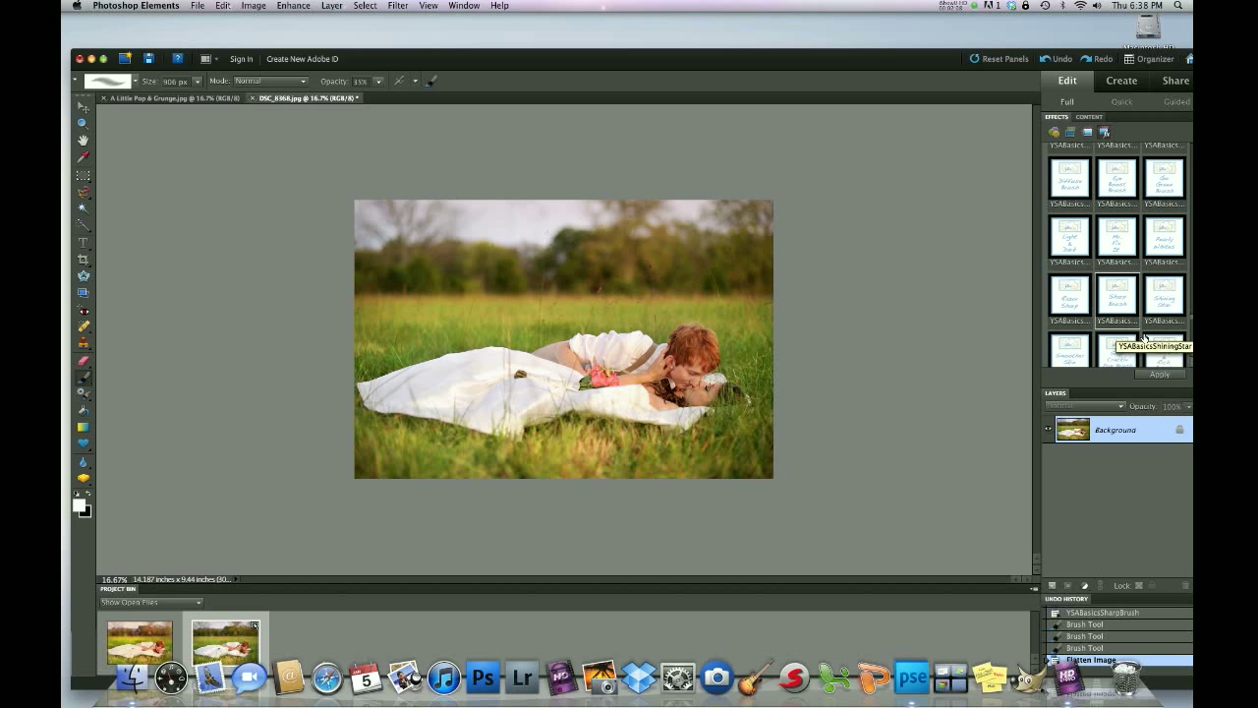
scroll(1150, 356, down, 1)
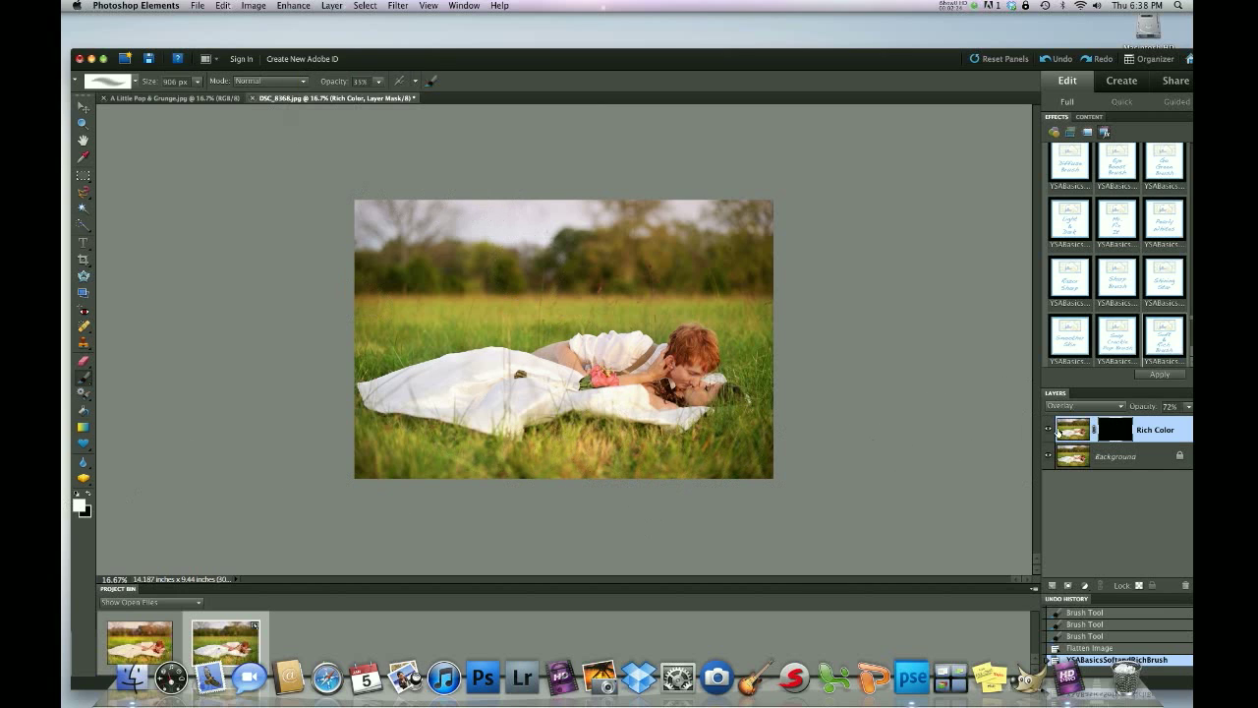
click(669, 465)
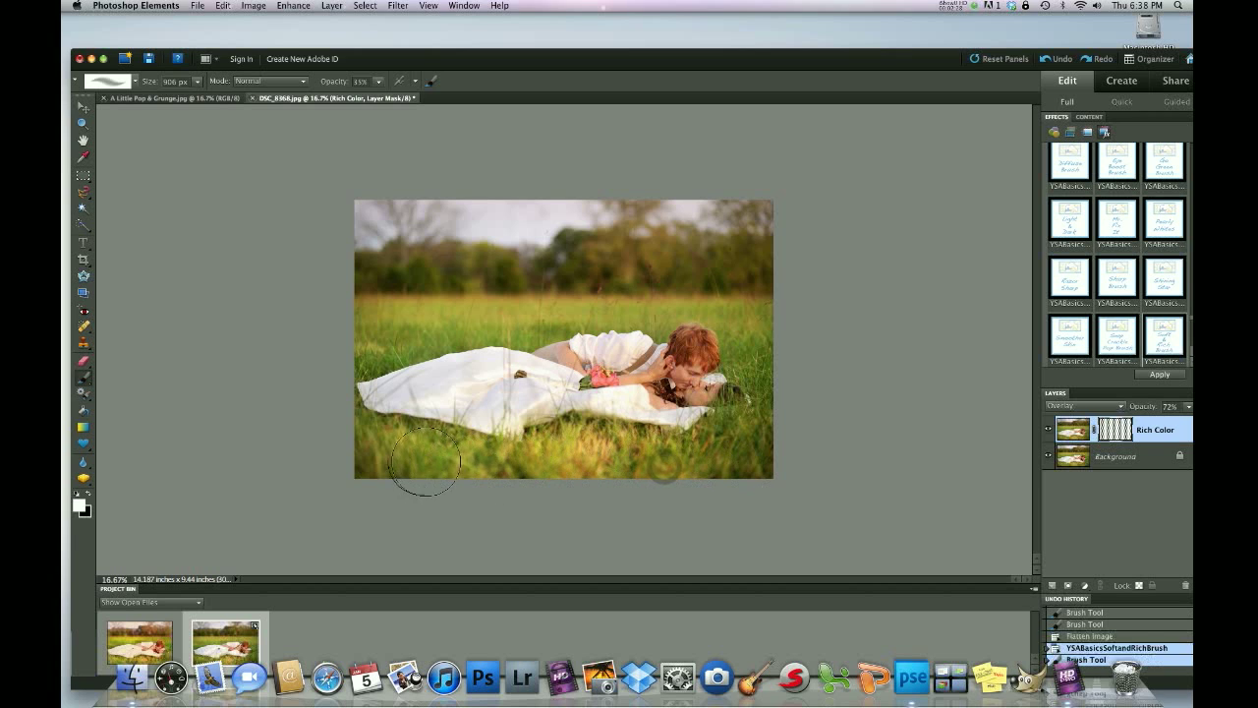
click(755, 358)
click(755, 339)
click(676, 299)
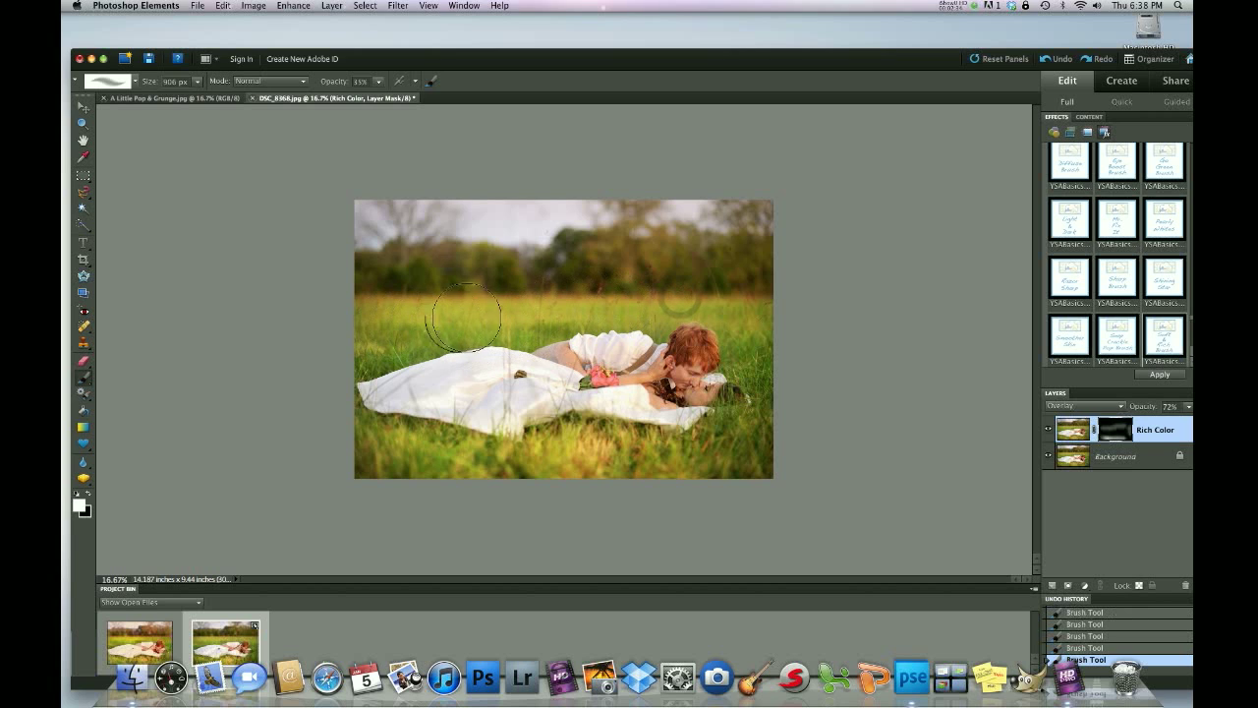
click(351, 351)
click(551, 320)
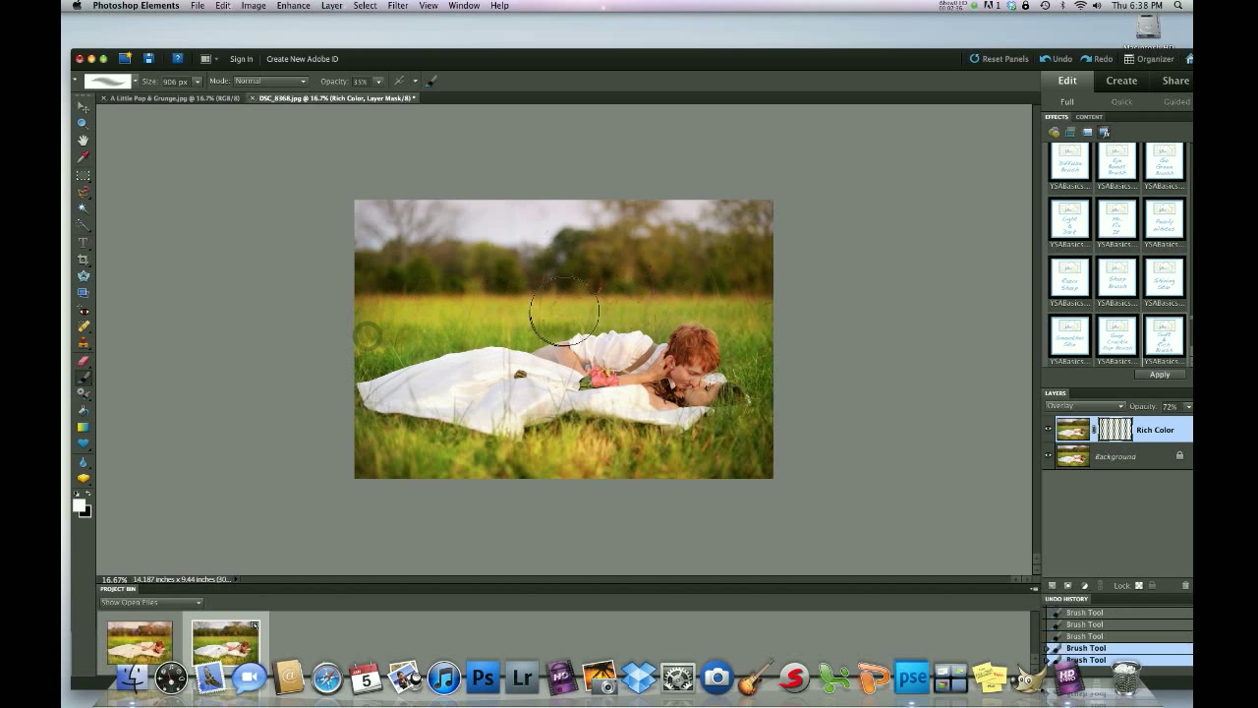
click(614, 300)
click(720, 447)
click(629, 444)
click(416, 201)
mouse_move(501, 201)
mouse_down()
mouse_move(715, 195)
mouse_move(752, 208)
mouse_up()
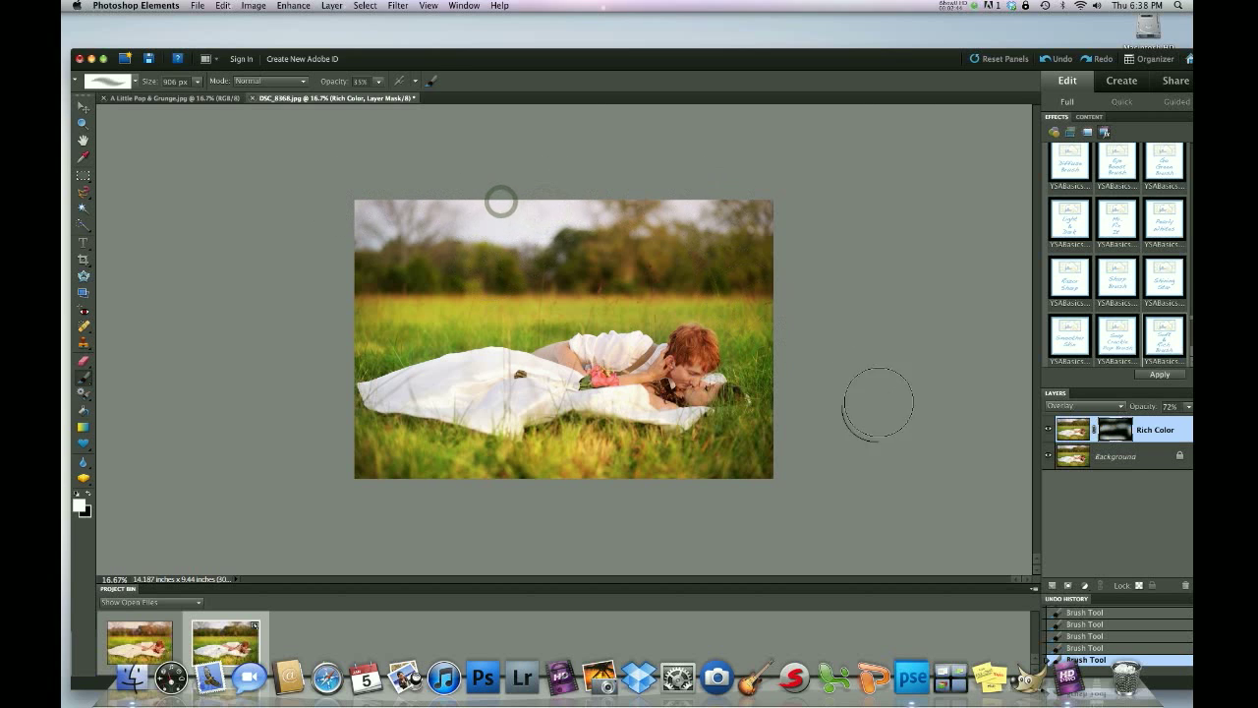
Step: Flatten the image and apply the YSAColorLovelyBlue effect
click(332, 5)
click(359, 238)
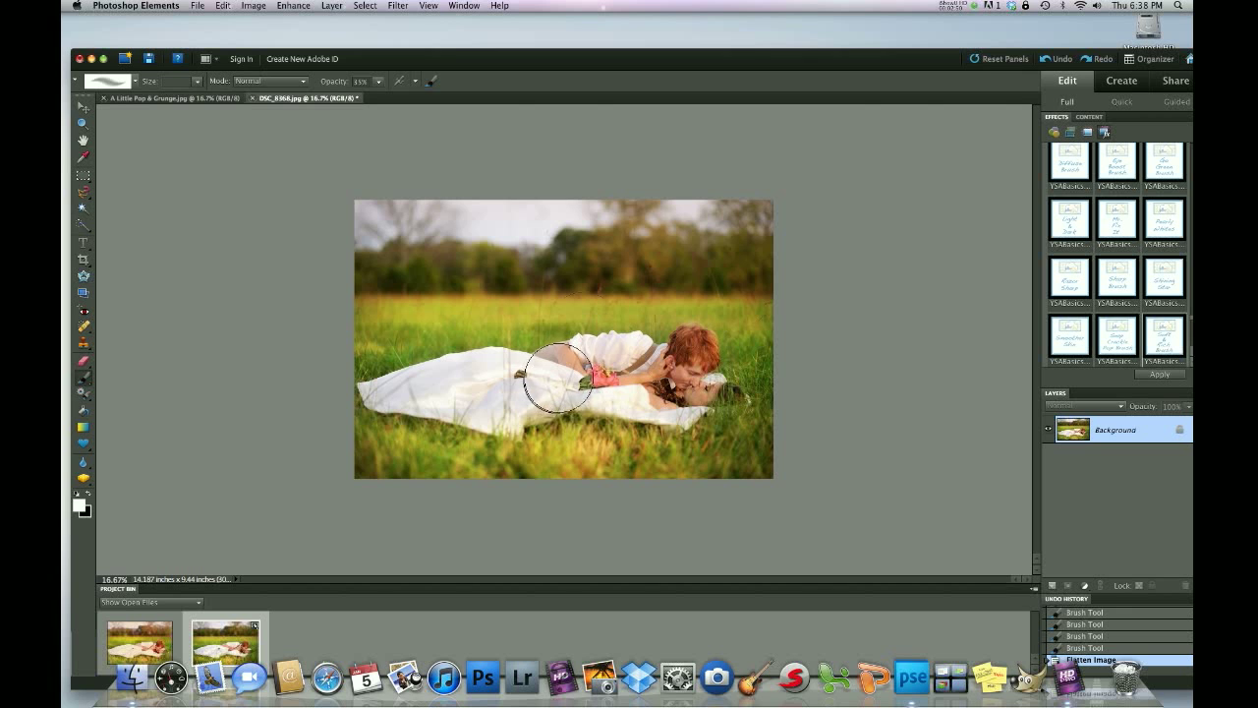
drag(633, 59, 599, 52)
scroll(1142, 341, down, 3)
scroll(1142, 341, down, 5)
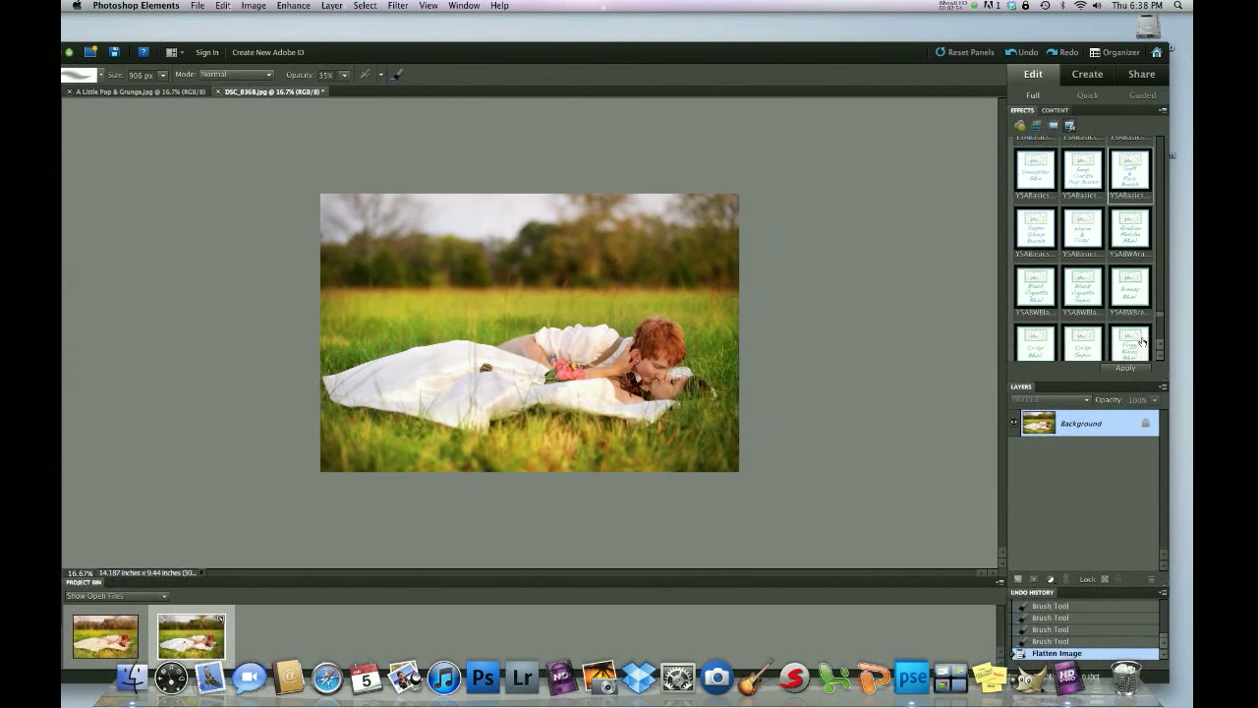
scroll(1143, 341, down, 5)
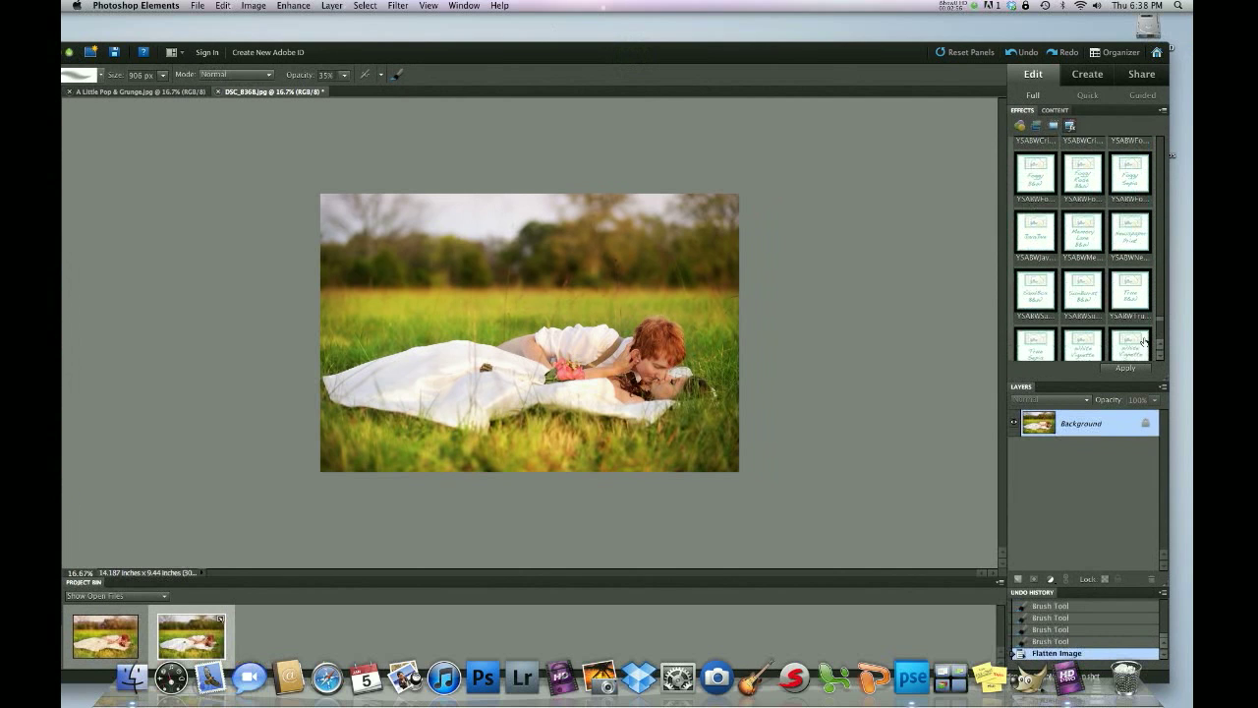
scroll(1143, 341, down, 2)
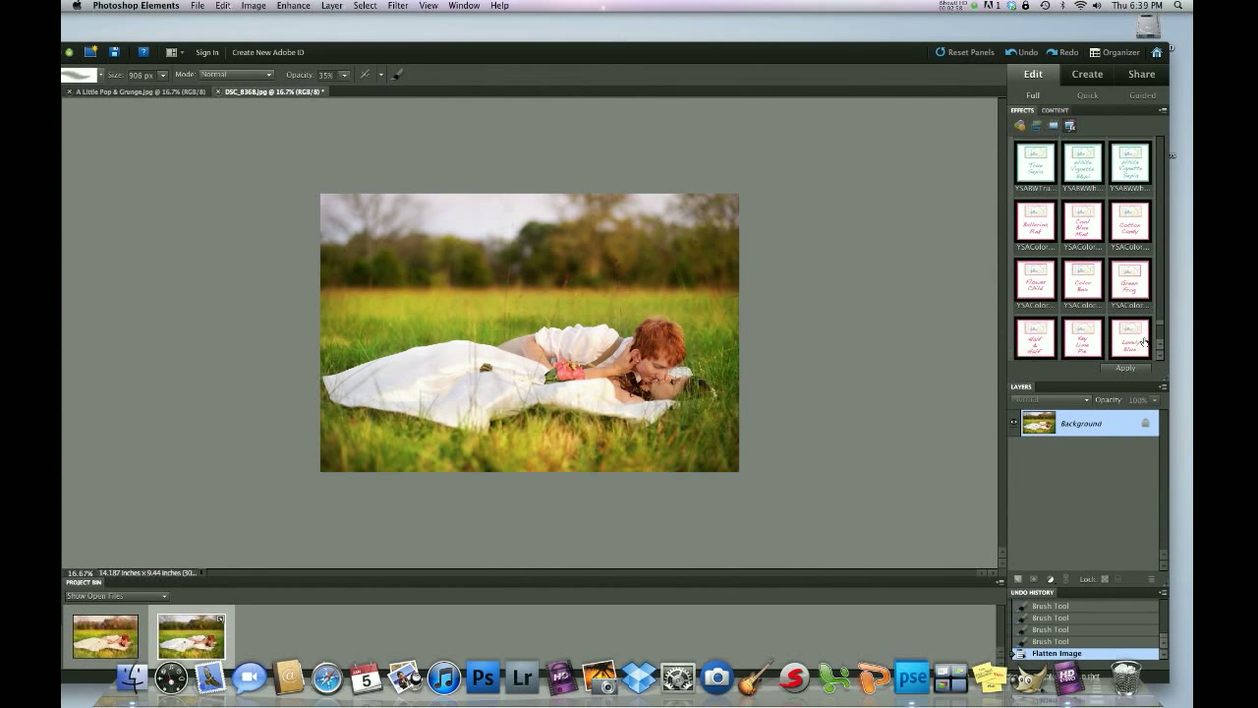
scroll(1090, 328, down, 1)
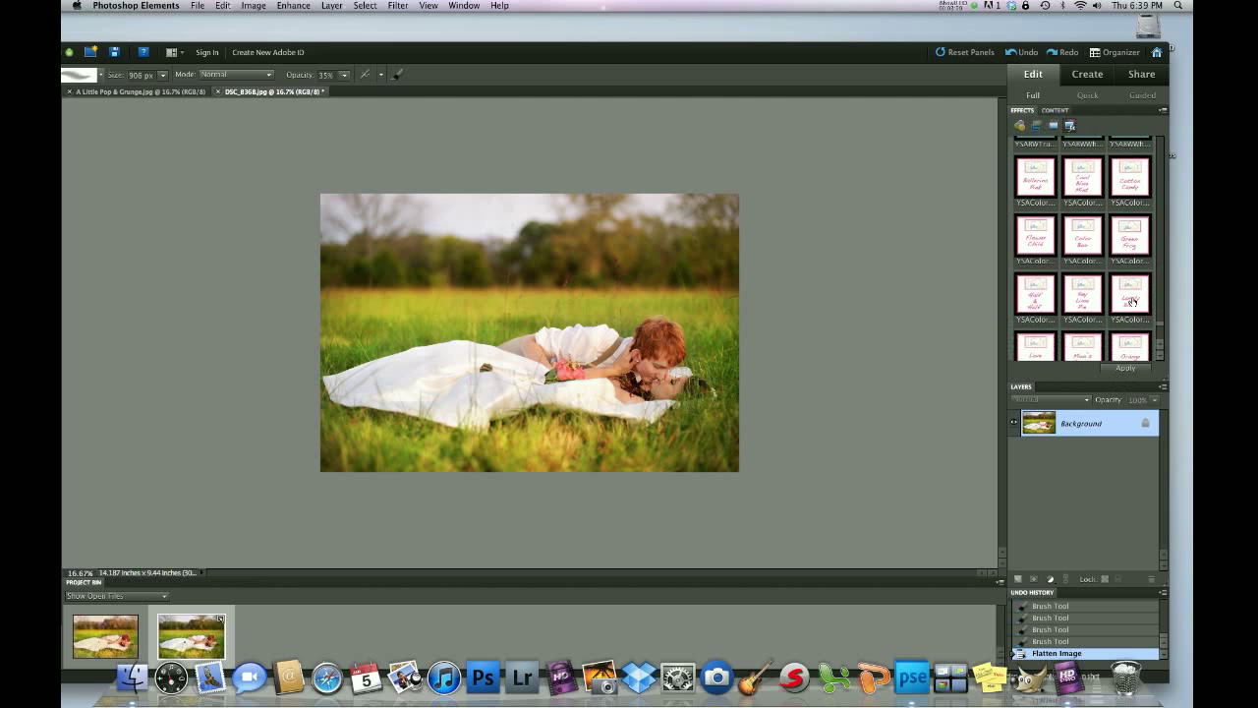
double_click(1137, 299)
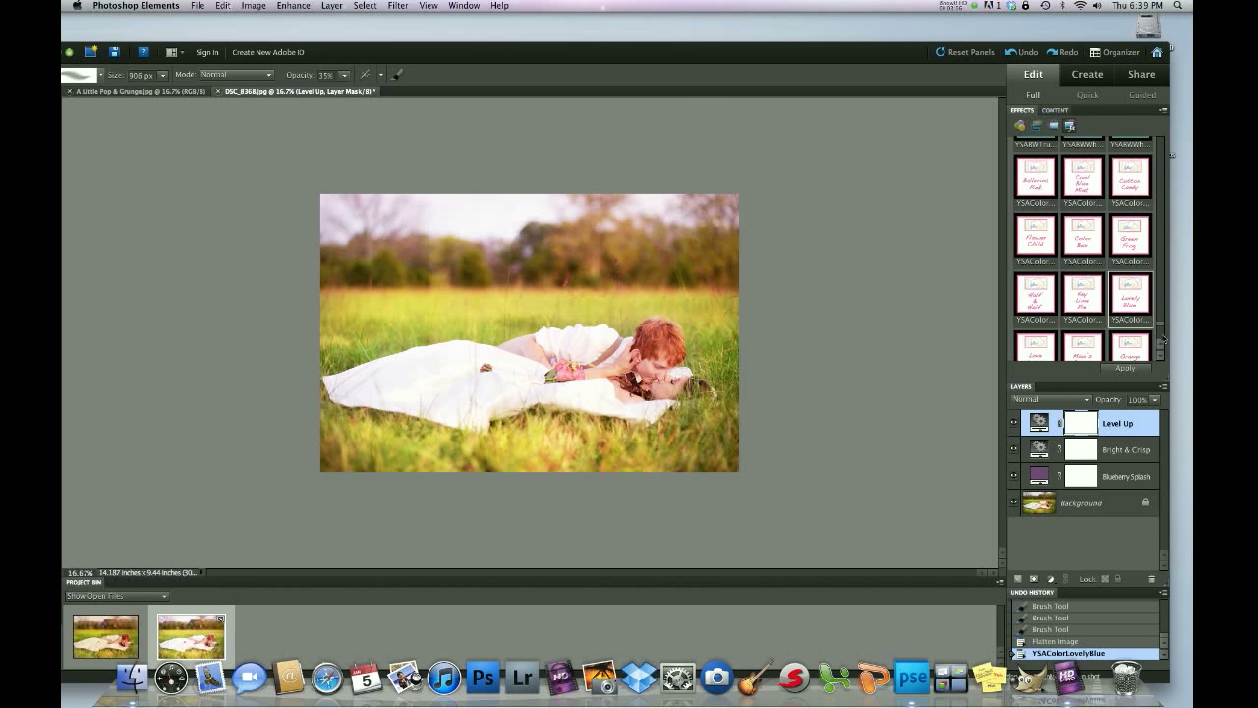
Step: Combine the effect layers with the YSAGrouper effect and set the Grouped Layers opacity to 50%
drag(1161, 329, 1161, 341)
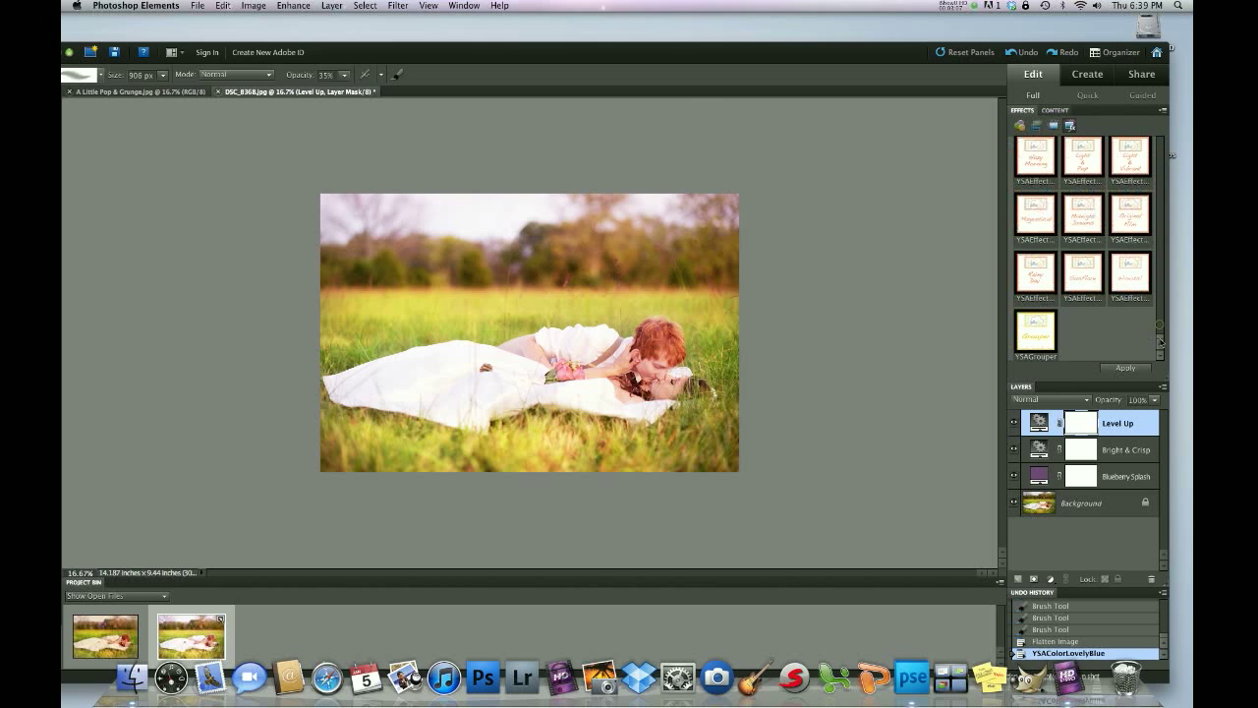
double_click(1027, 336)
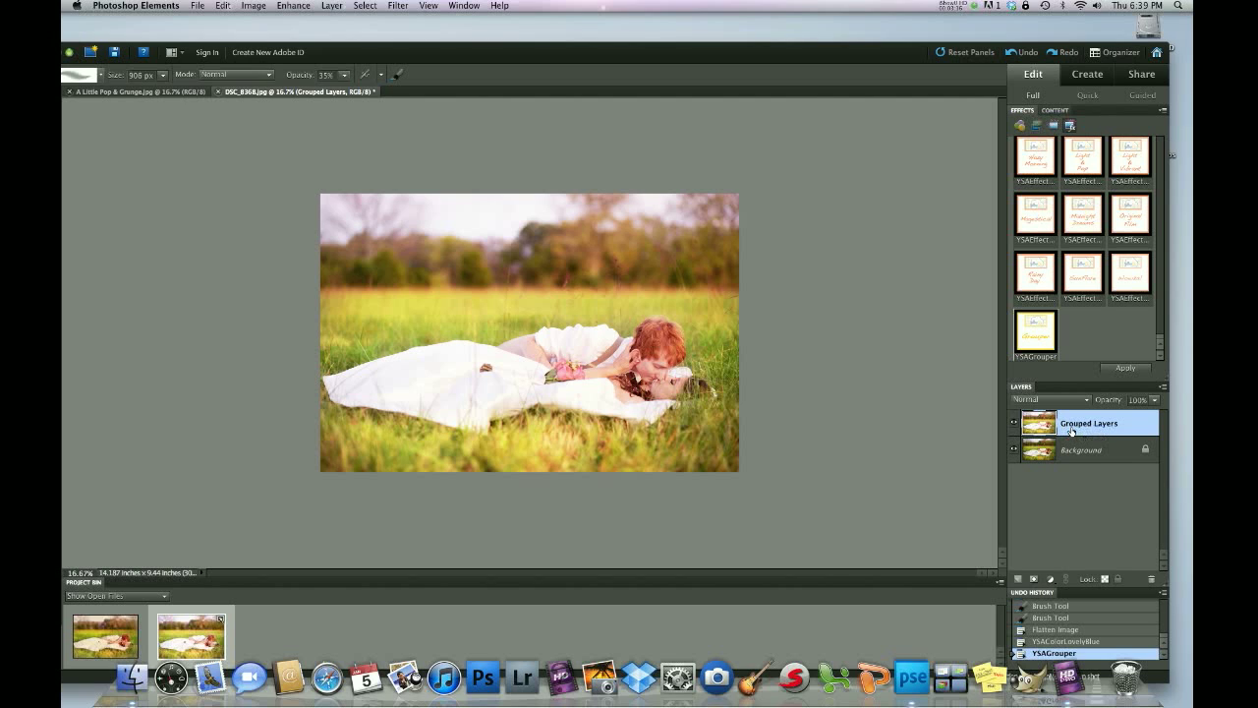
click(1155, 400)
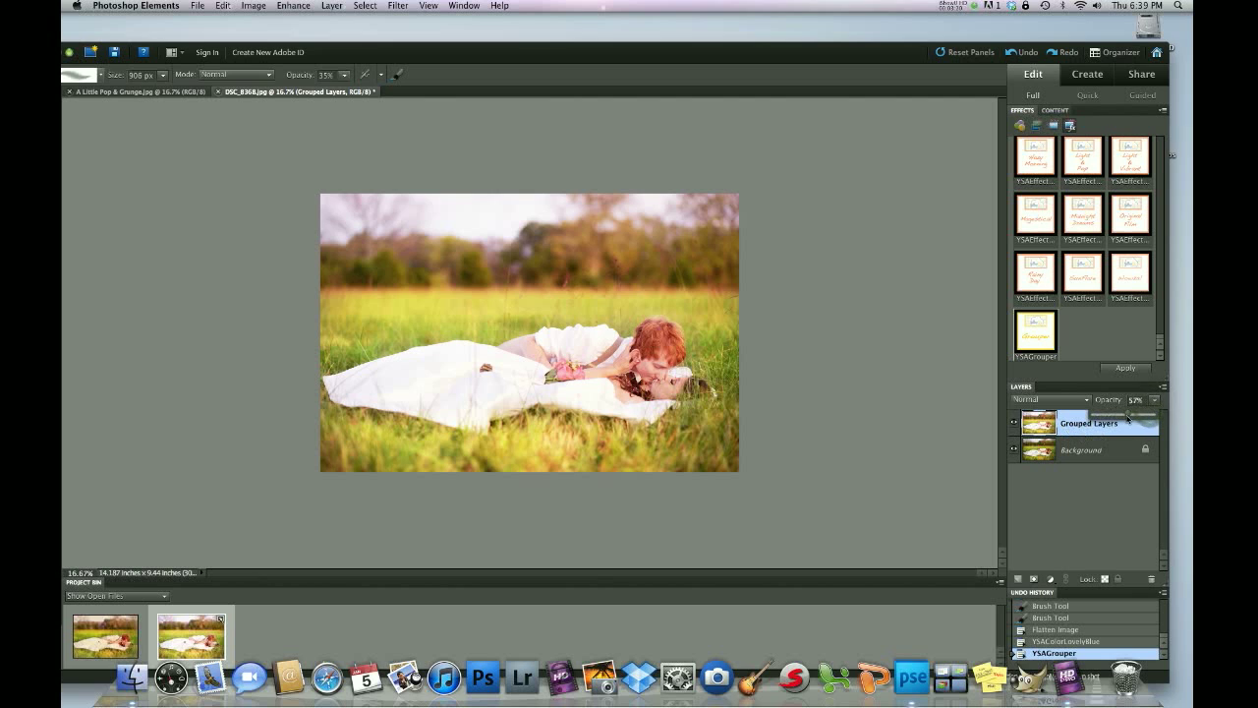
drag(1124, 417, 1122, 414)
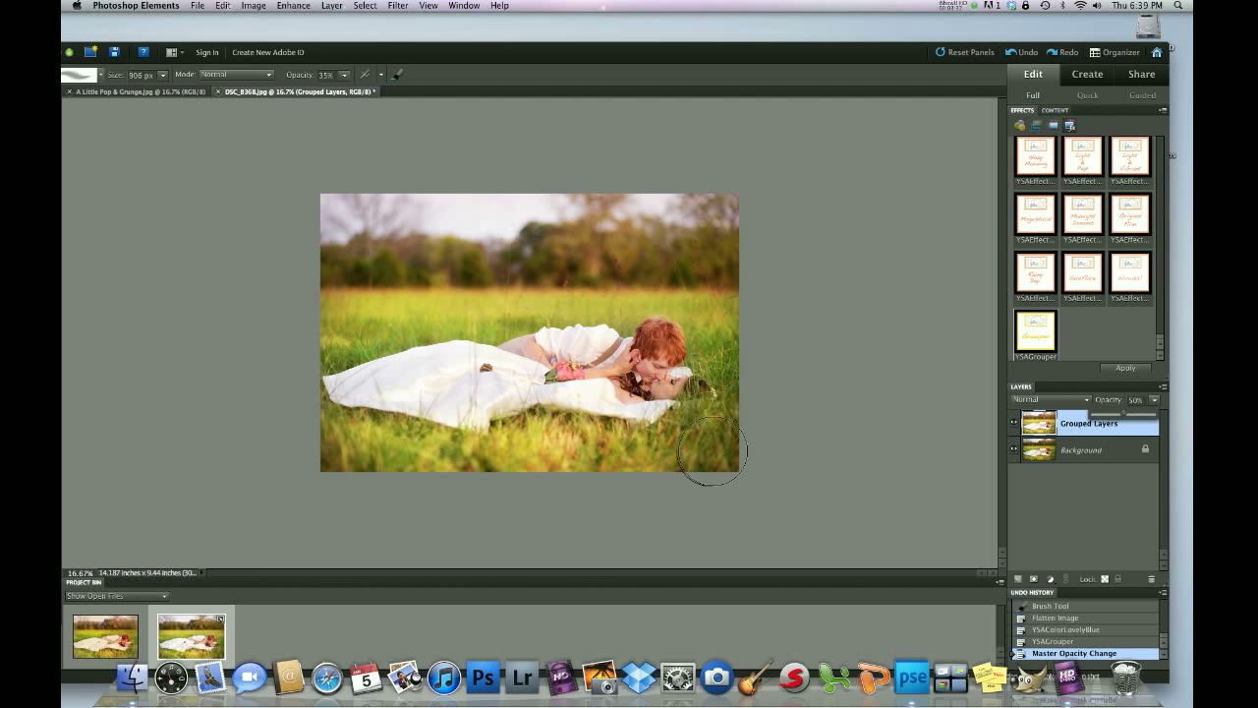
Step: Add a layer mask to Grouped Layers and paint the grass in black with the brush at 50% opacity
click(1034, 580)
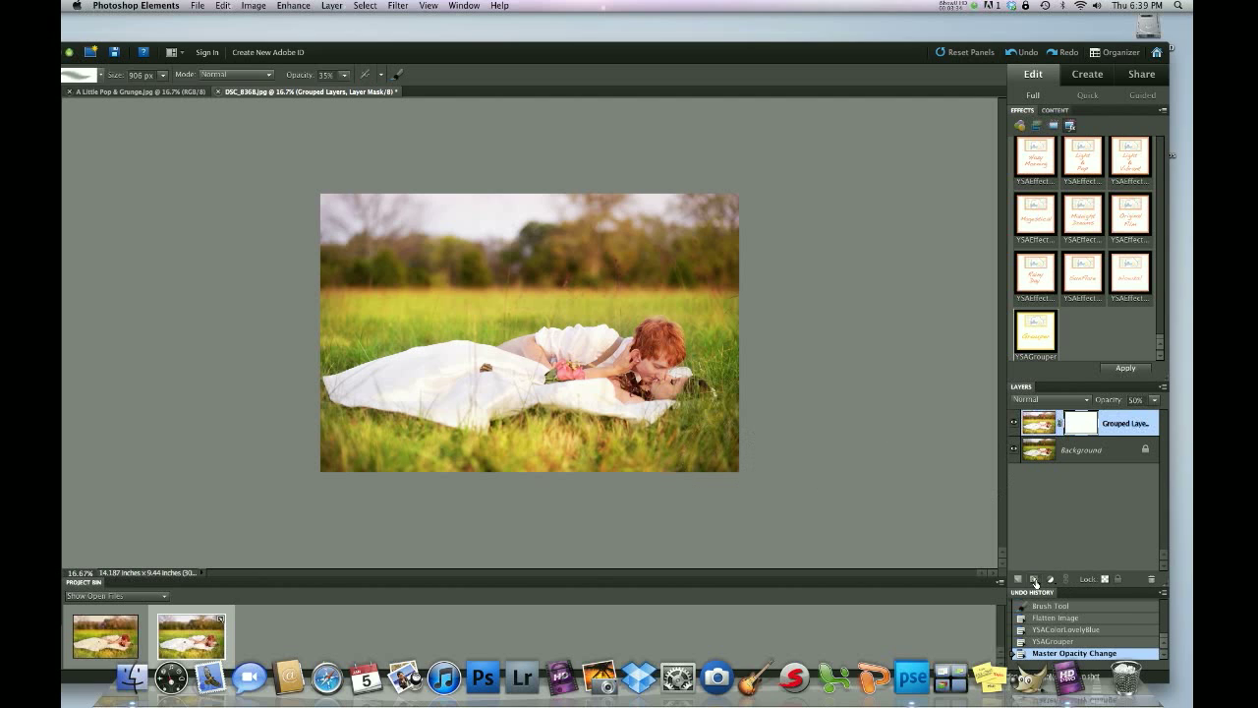
double_click(647, 58)
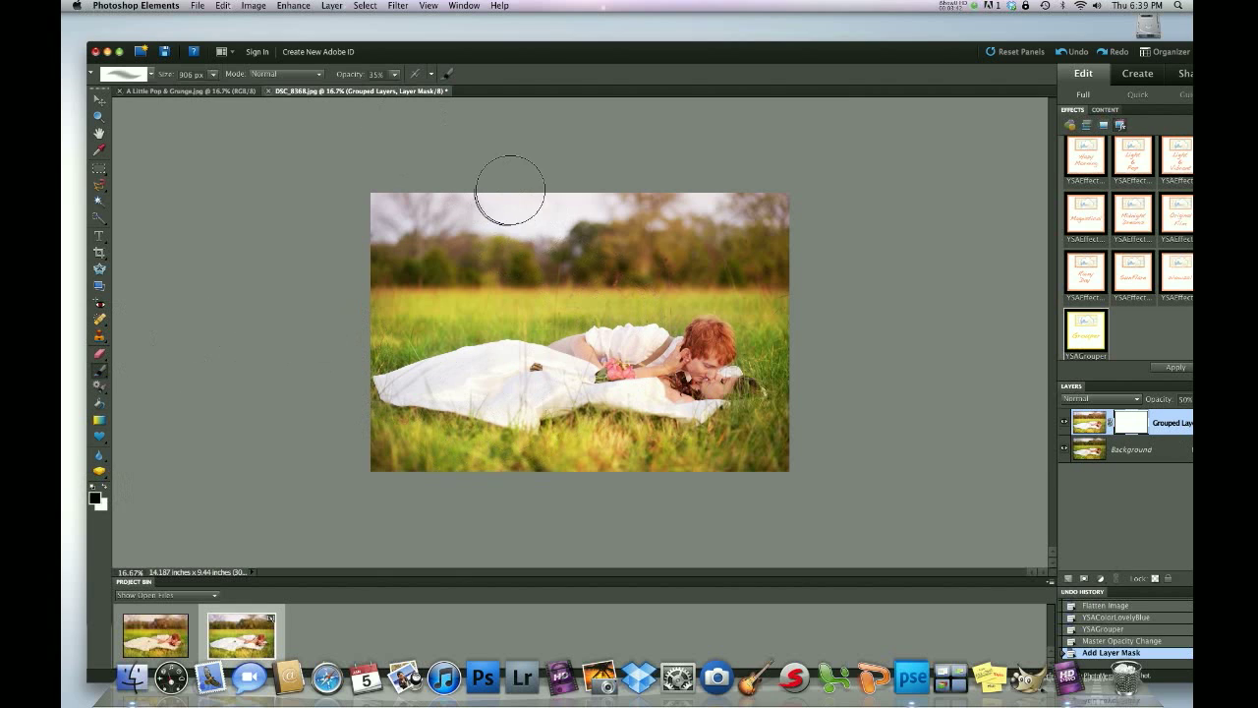
click(392, 74)
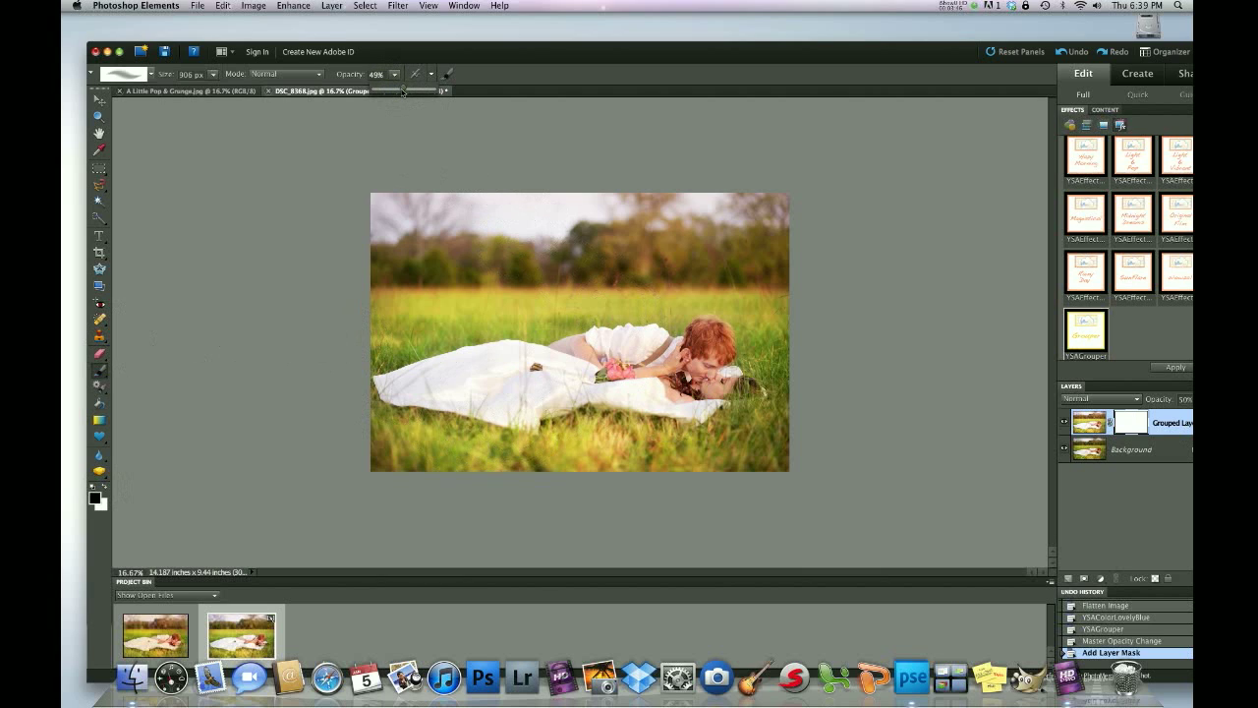
mouse_move(702, 463)
mouse_down()
mouse_move(736, 463)
mouse_move(423, 462)
mouse_move(660, 467)
mouse_move(800, 426)
mouse_up()
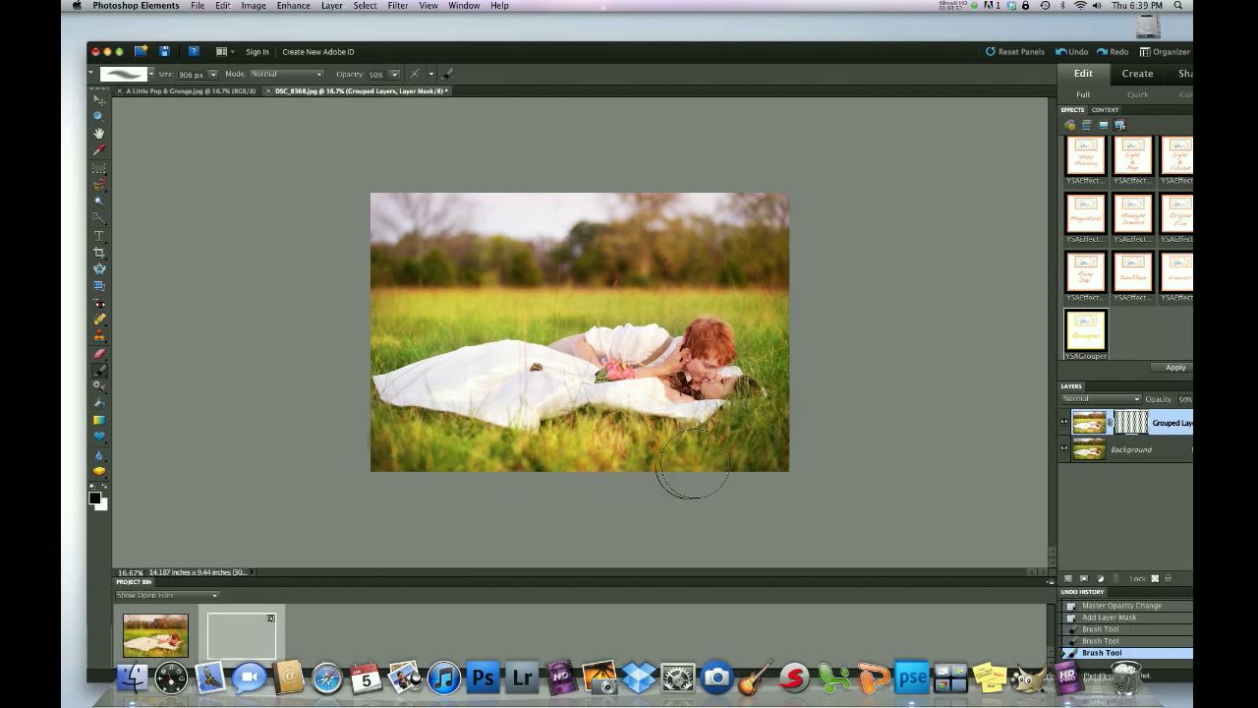
mouse_move(397, 448)
mouse_down()
mouse_move(704, 461)
mouse_move(805, 375)
mouse_move(771, 332)
mouse_move(781, 427)
mouse_move(764, 331)
mouse_up()
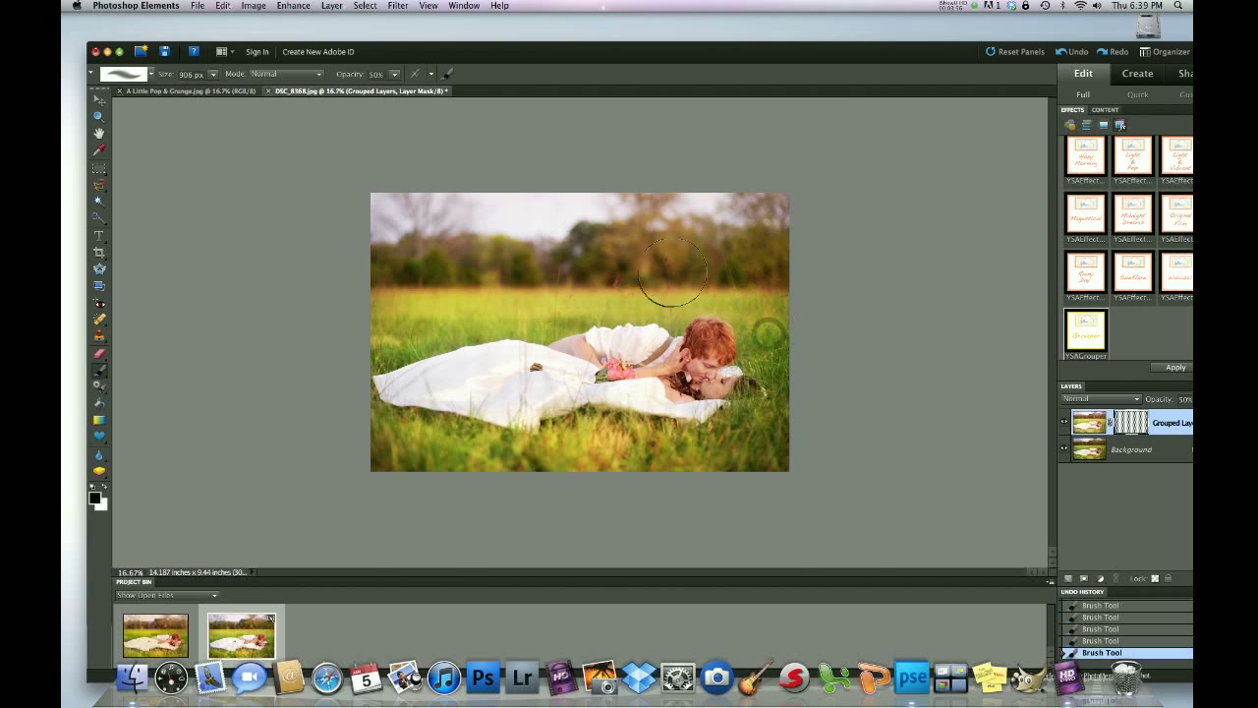
mouse_move(568, 307)
mouse_down()
mouse_move(422, 312)
mouse_move(413, 295)
mouse_move(359, 328)
mouse_up()
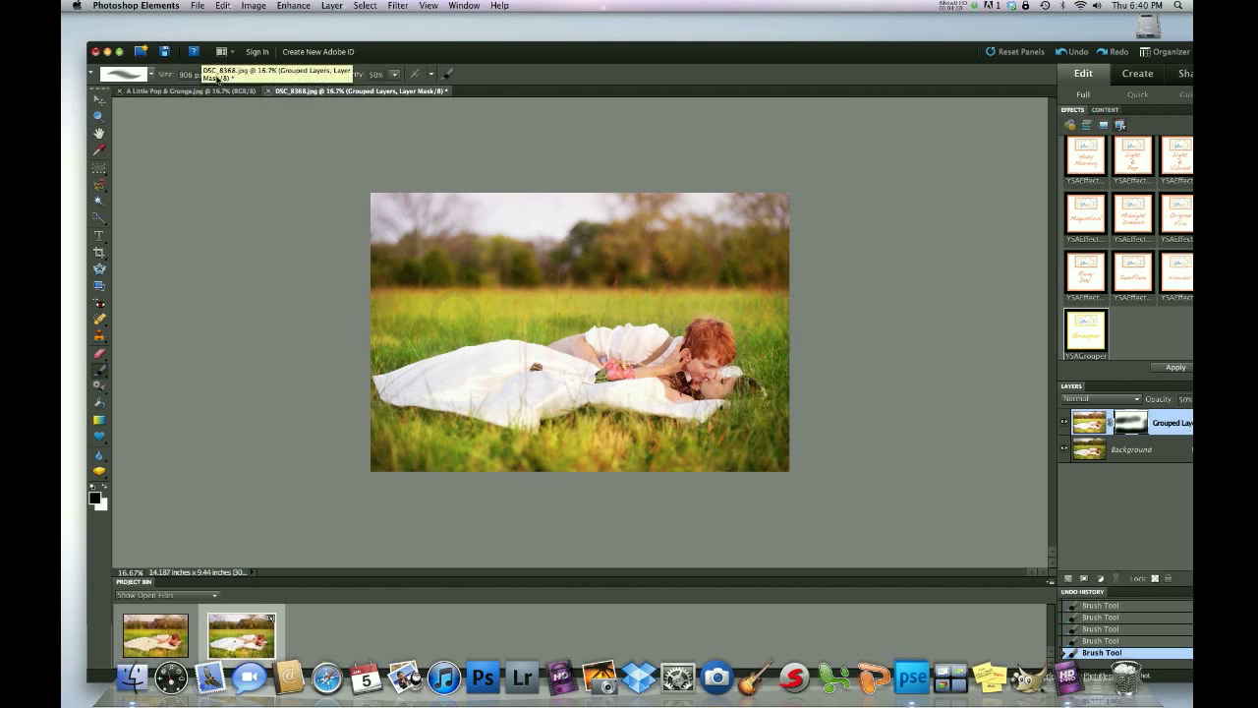
Step: Reduce the brush size to 452 px and paint black over the grass around the couple on the Grouped Layers mask
click(213, 75)
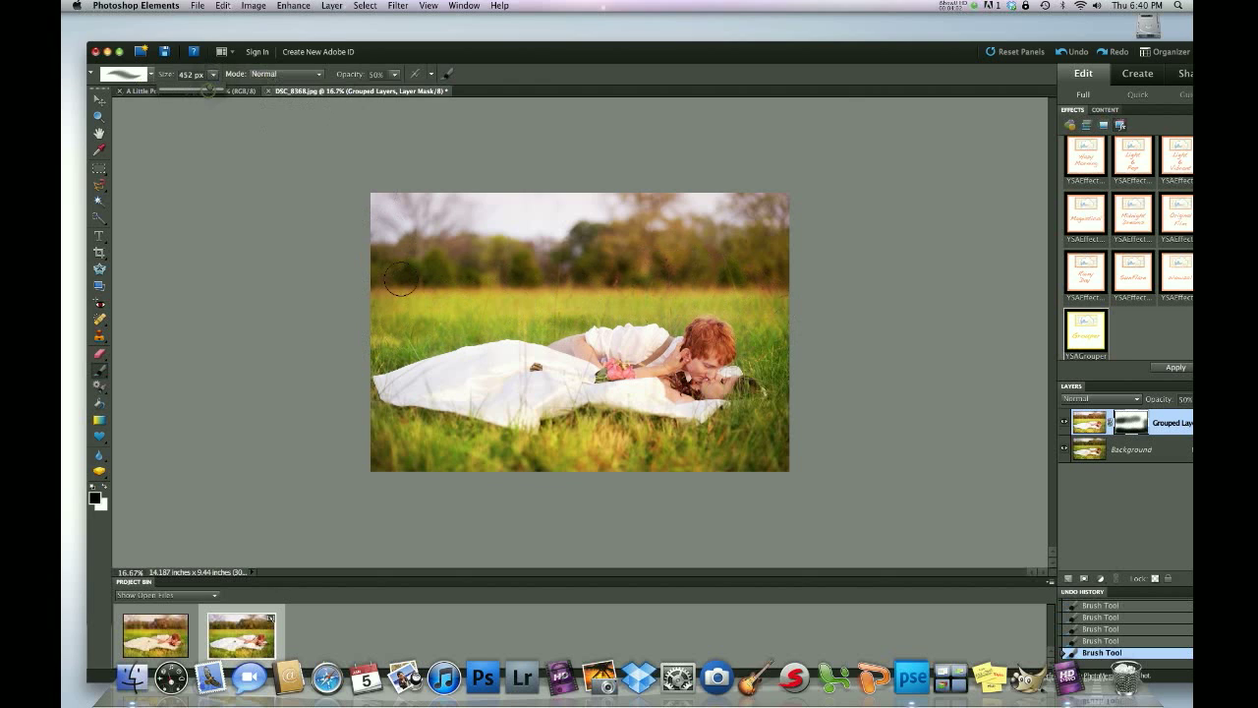
mouse_move(564, 312)
mouse_down()
mouse_move(770, 312)
mouse_move(780, 355)
mouse_up()
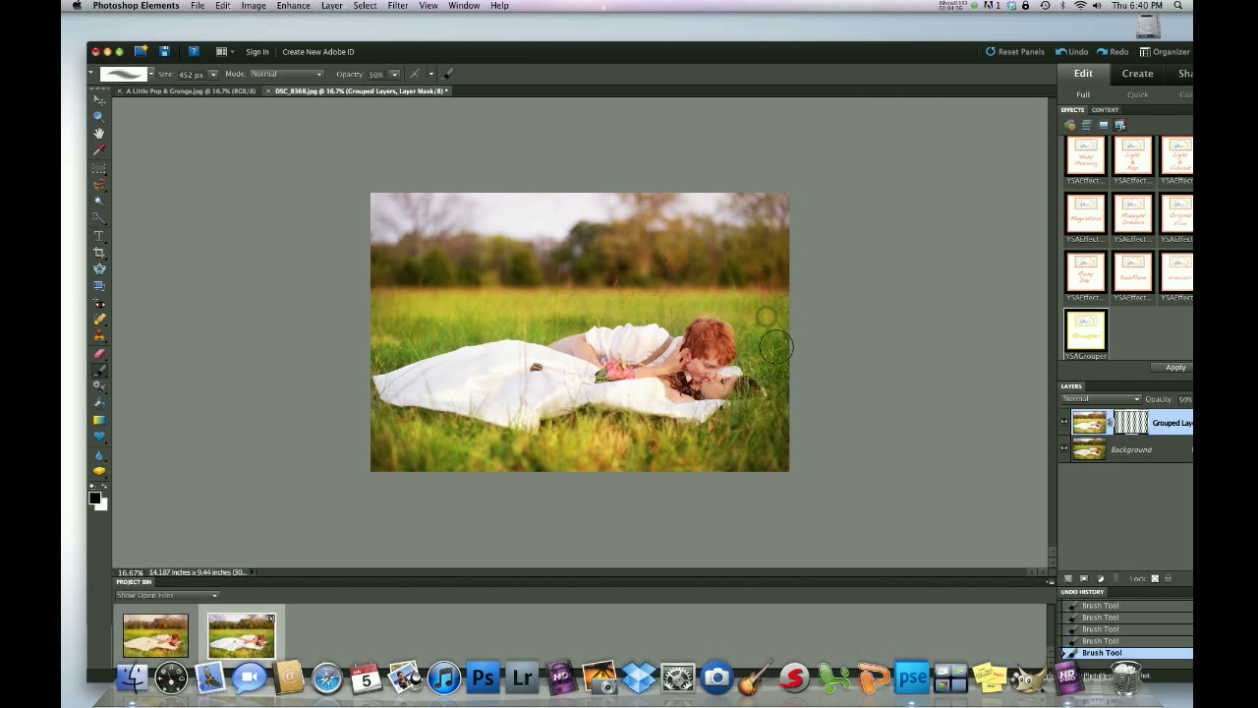
mouse_move(534, 312)
mouse_down()
mouse_move(382, 335)
mouse_move(394, 307)
mouse_move(377, 346)
mouse_move(387, 299)
mouse_move(429, 286)
mouse_move(758, 291)
mouse_up()
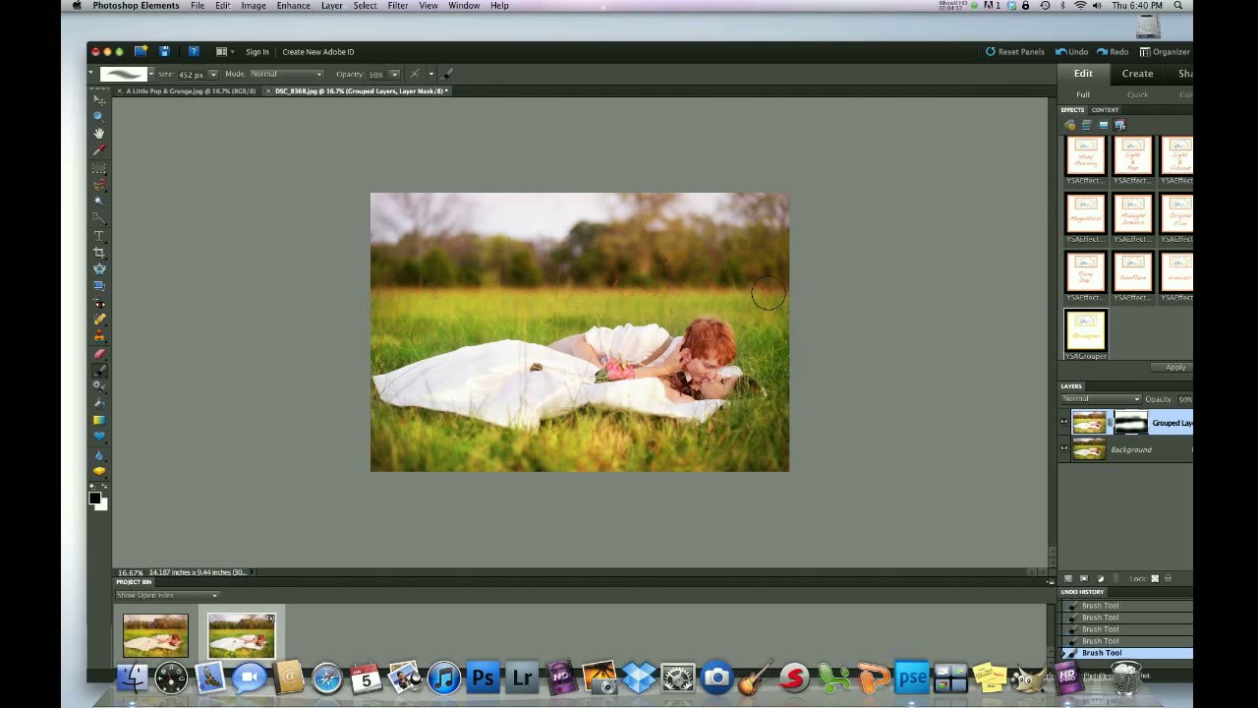
mouse_move(771, 334)
mouse_down()
mouse_move(704, 301)
mouse_move(416, 320)
mouse_up()
click(381, 311)
mouse_move(383, 428)
mouse_down()
mouse_move(462, 454)
mouse_move(694, 451)
mouse_up()
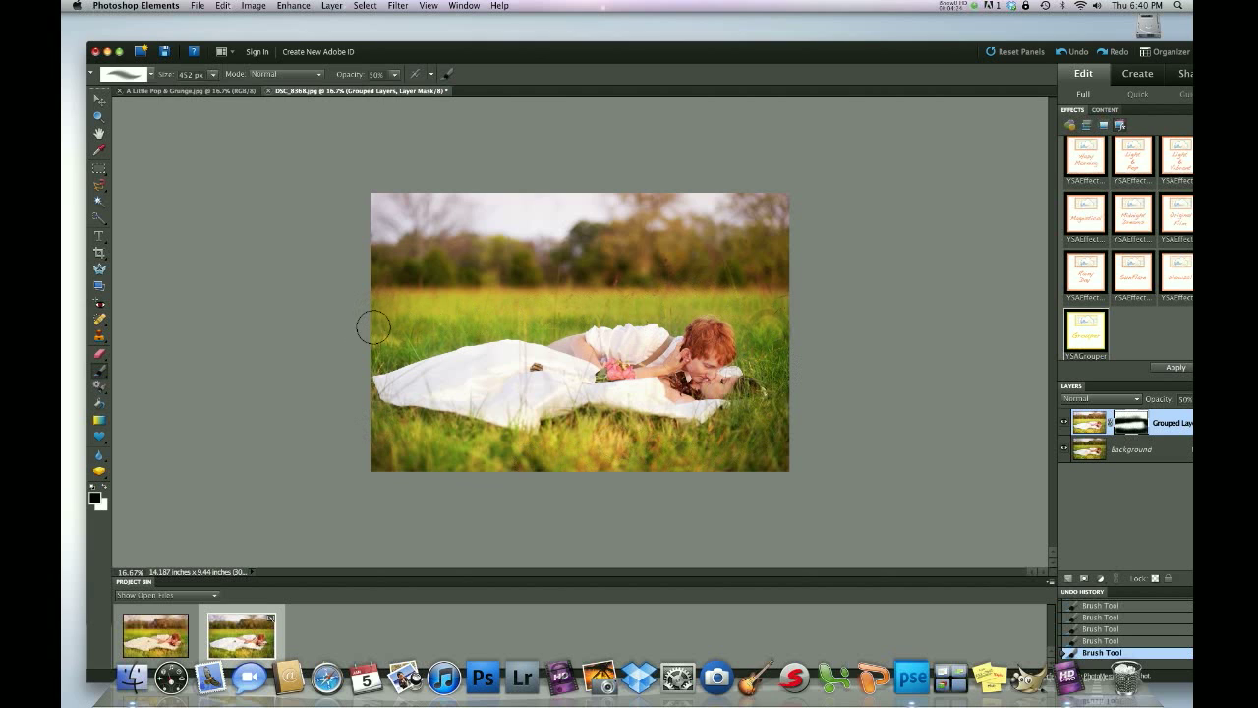
Step: Flatten the image, apply the YSAEffectsOriginalFilm effect and hide its Background copy layer
click(331, 5)
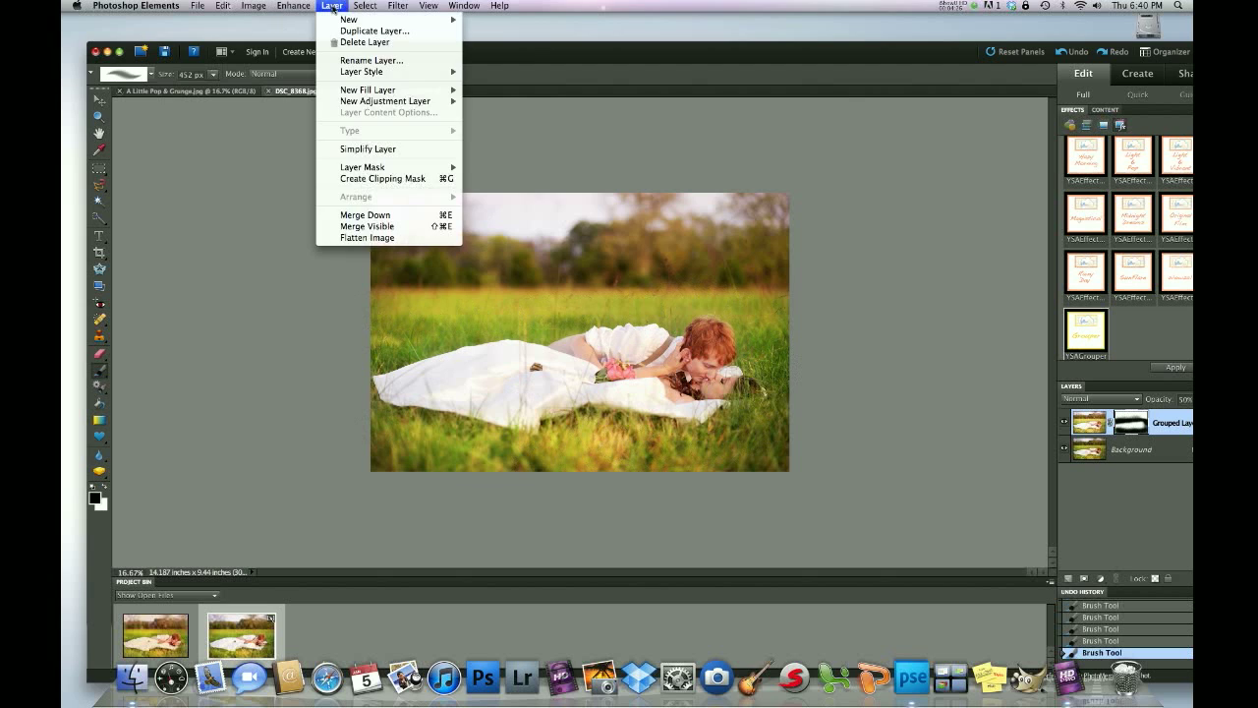
click(352, 238)
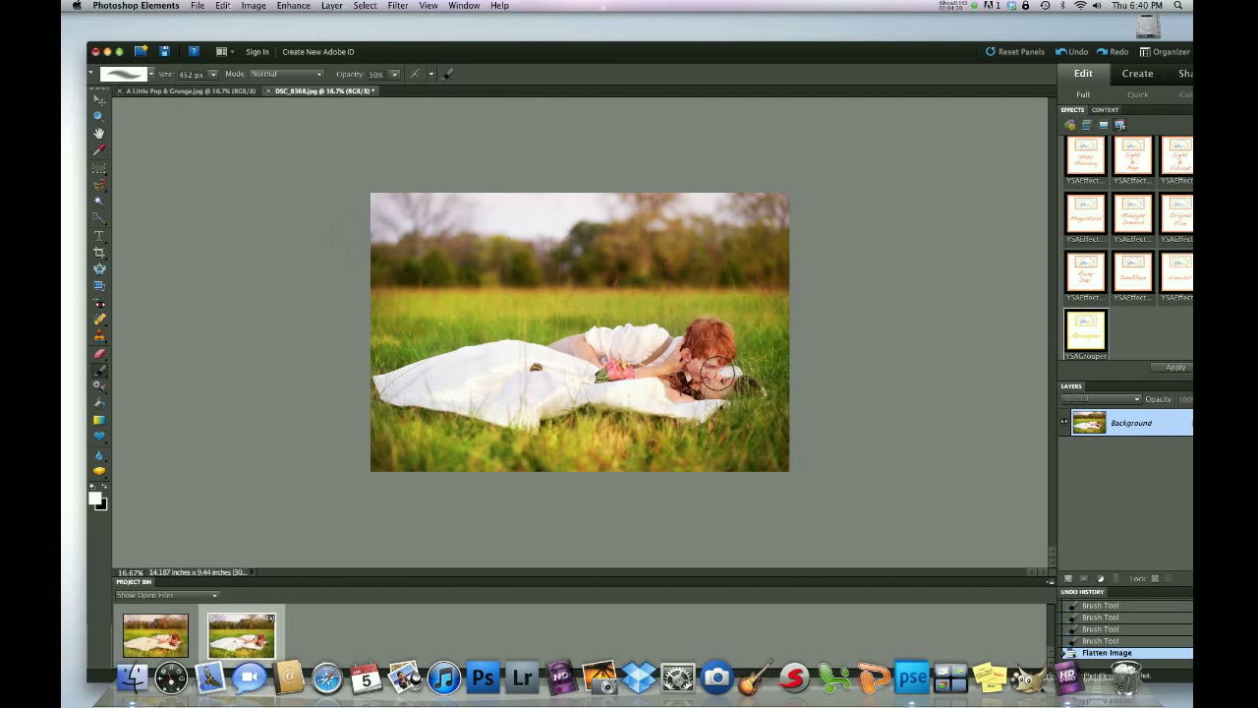
drag(818, 47, 759, 47)
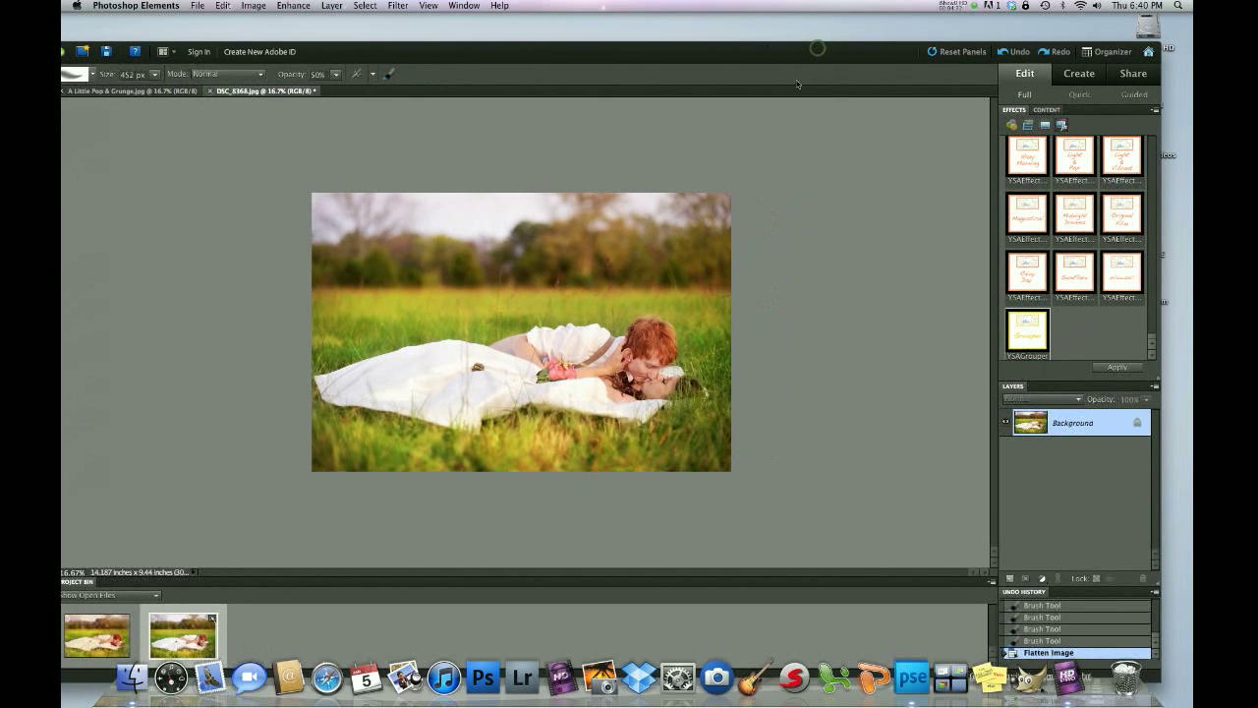
double_click(1120, 214)
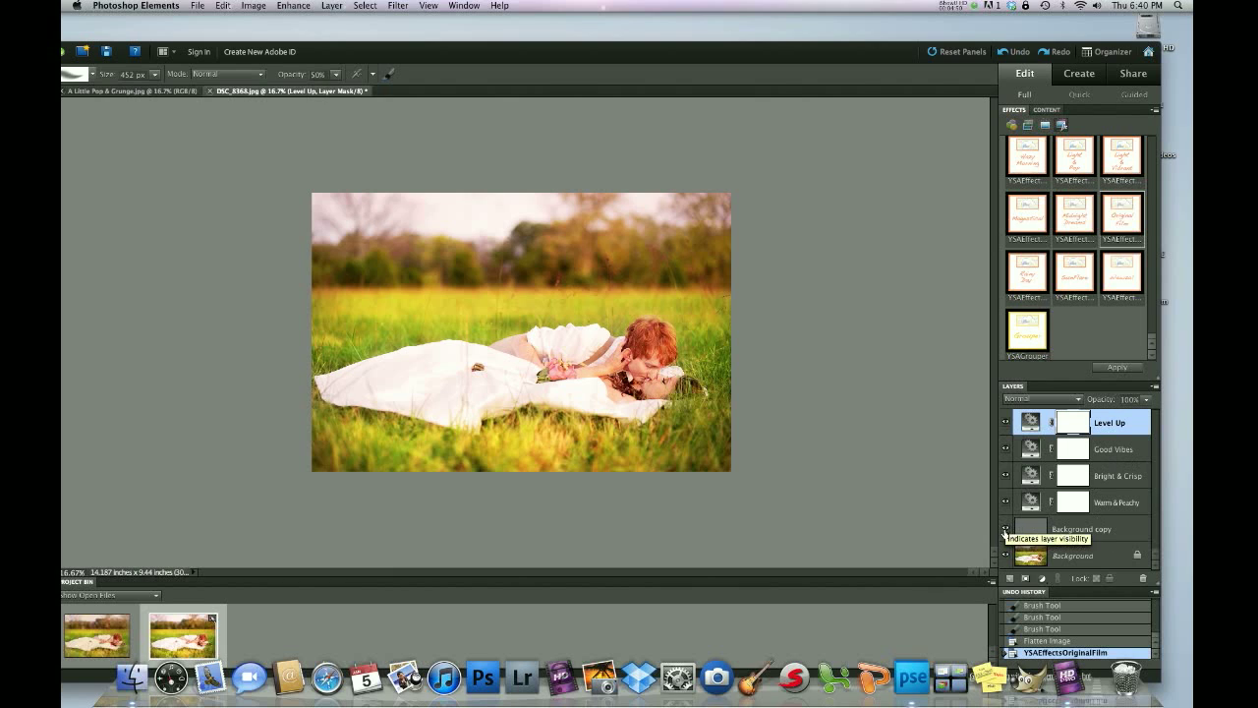
click(1005, 530)
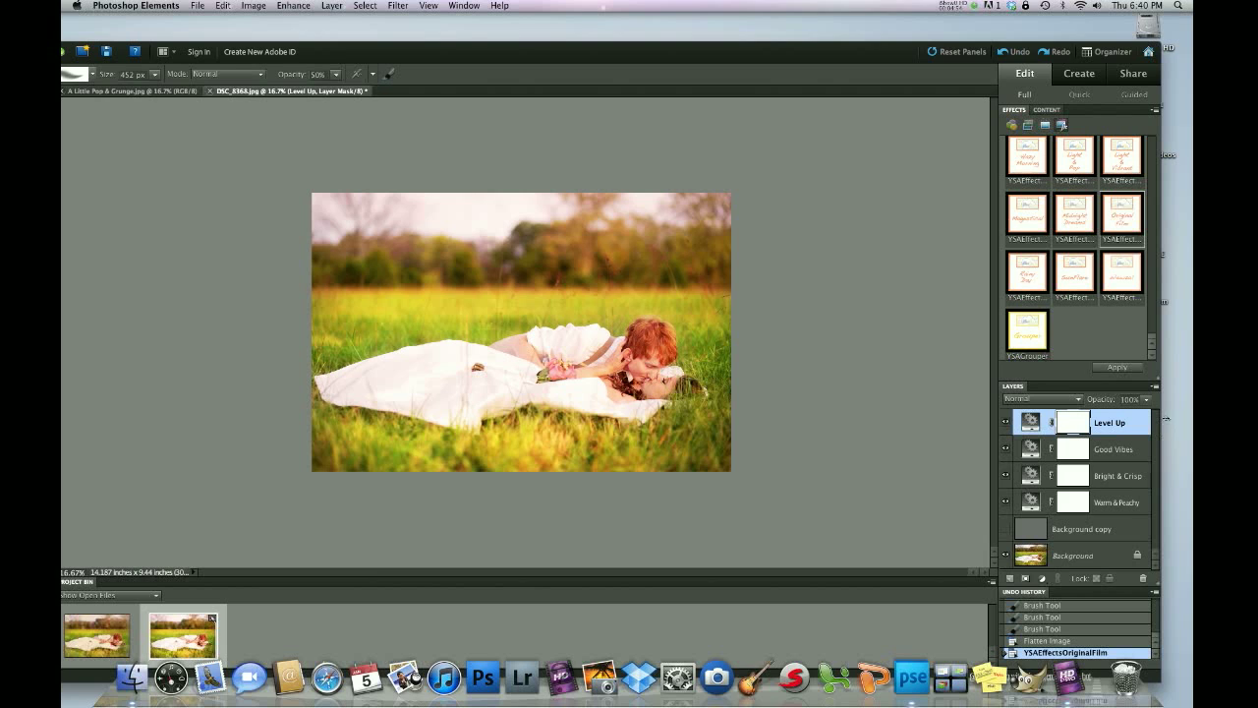
Step: Combine the film effect layers with the YSAGrouper effect and set the Grouped Layers opacity to 50%
double_click(1032, 333)
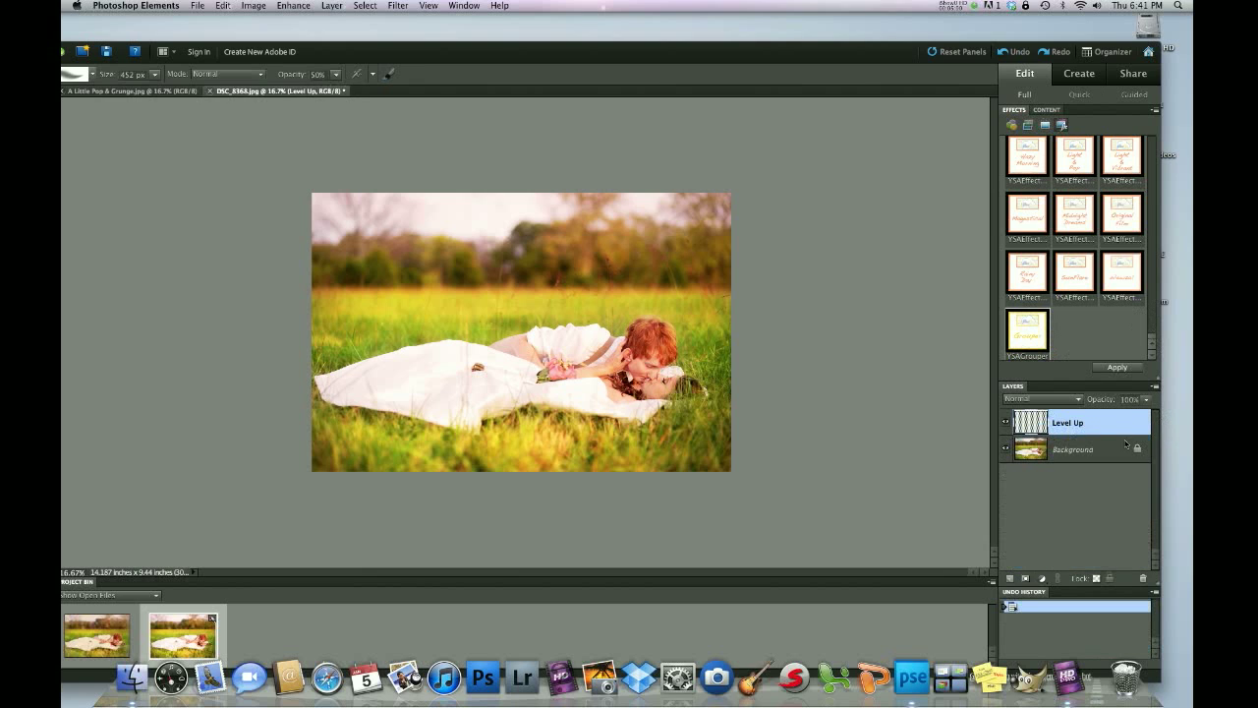
click(1147, 403)
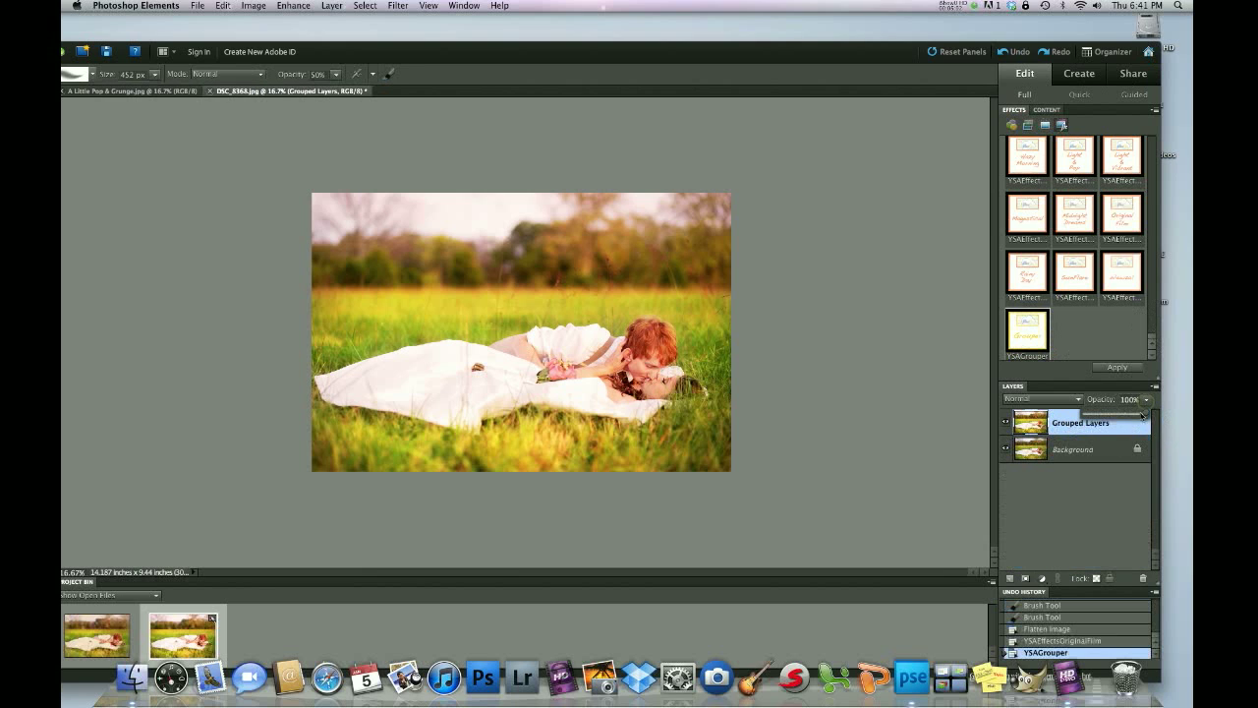
drag(1131, 417, 1115, 414)
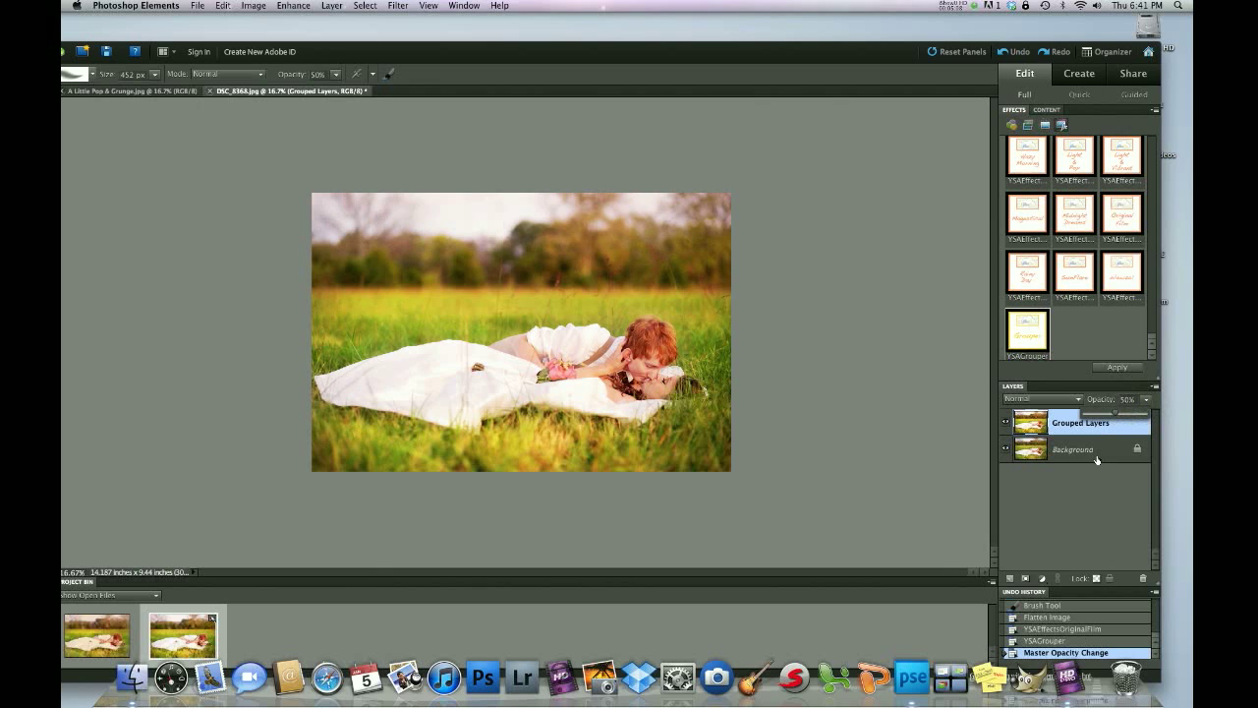
Step: Add a layer mask to Grouped Layers and paint the surroundings of the couple black with a 799 px brush
click(1025, 580)
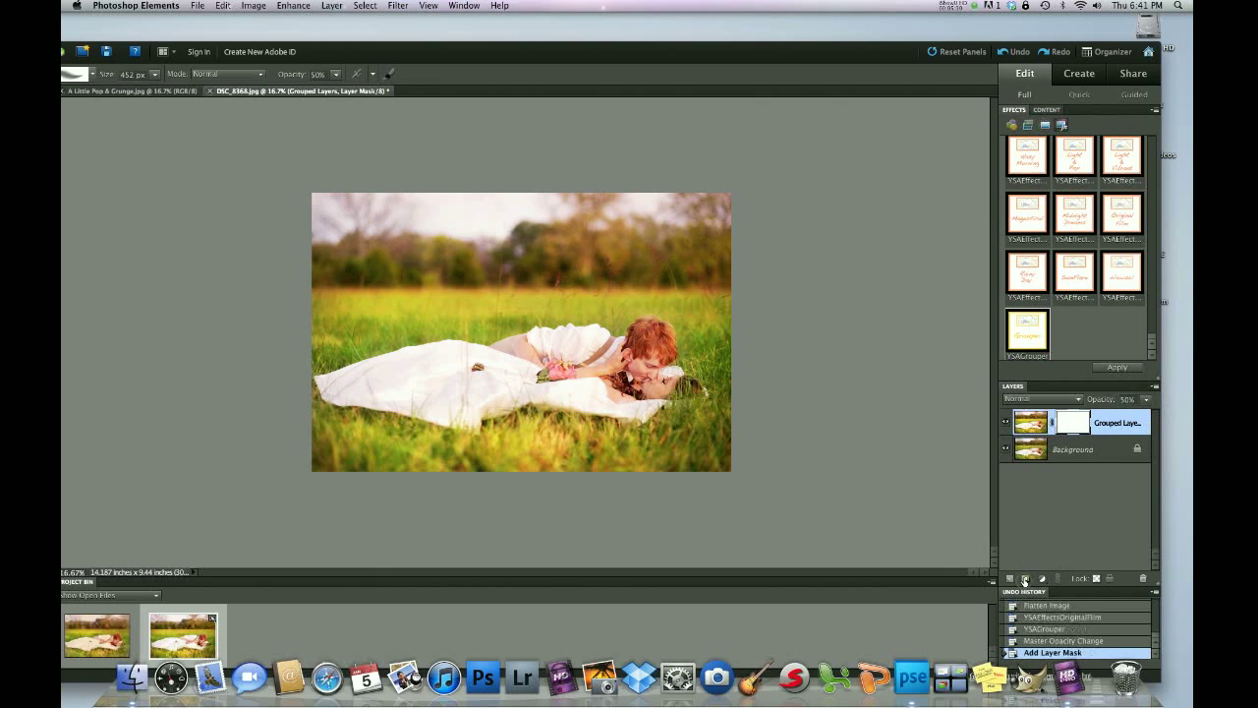
drag(698, 62, 773, 52)
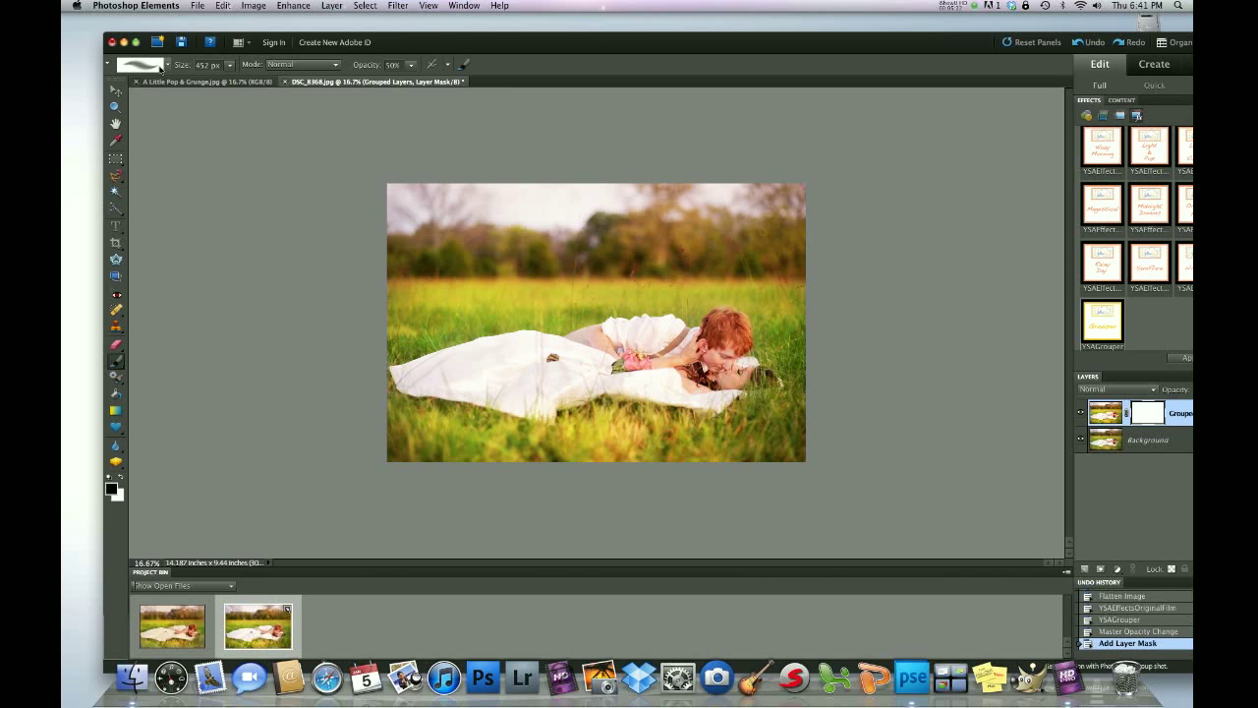
click(231, 66)
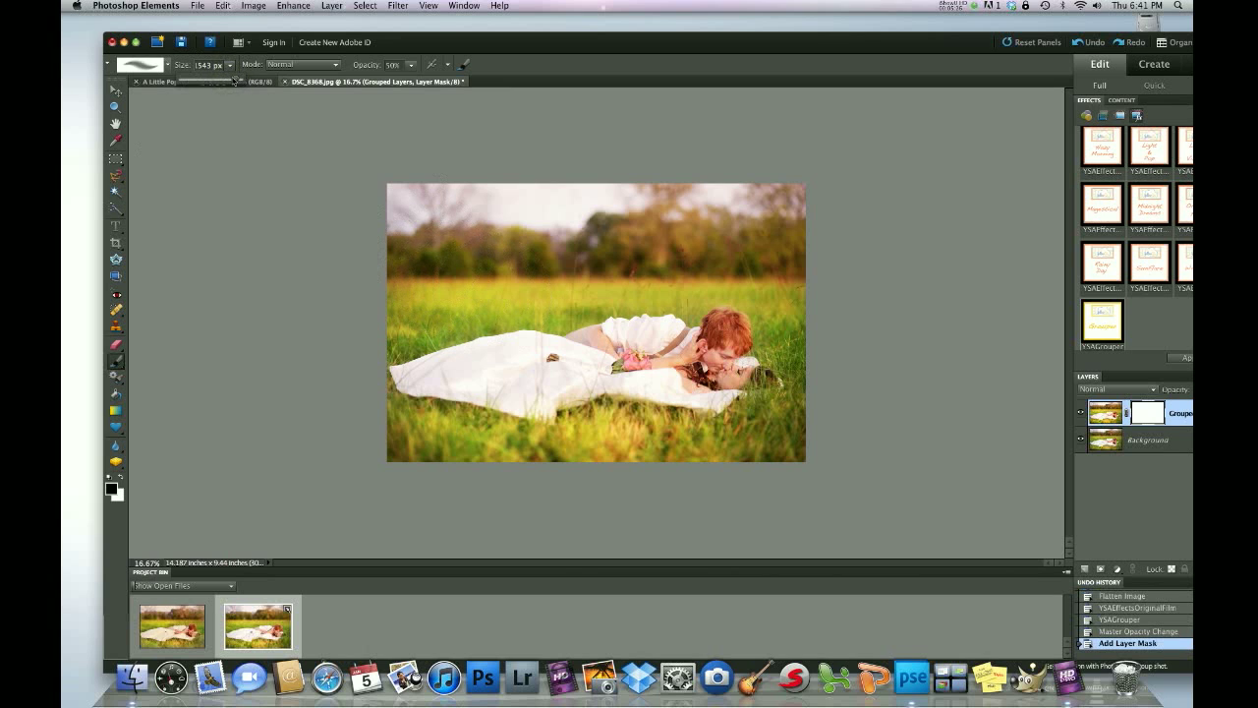
mouse_move(410, 265)
mouse_down()
mouse_move(613, 258)
mouse_move(406, 264)
mouse_move(476, 287)
mouse_move(439, 306)
mouse_move(471, 306)
mouse_move(390, 320)
mouse_move(538, 275)
mouse_move(593, 283)
mouse_move(421, 299)
mouse_move(489, 290)
mouse_move(389, 322)
mouse_move(406, 278)
mouse_move(636, 254)
mouse_move(593, 264)
mouse_move(759, 258)
mouse_move(757, 279)
mouse_move(786, 292)
mouse_move(629, 282)
mouse_move(641, 280)
mouse_move(419, 299)
mouse_move(682, 265)
mouse_move(778, 295)
mouse_move(805, 371)
mouse_move(788, 315)
mouse_move(790, 379)
mouse_move(779, 314)
mouse_move(801, 346)
mouse_move(785, 305)
mouse_move(752, 285)
mouse_move(434, 292)
mouse_move(432, 381)
mouse_move(404, 454)
mouse_move(402, 441)
mouse_move(800, 434)
mouse_move(804, 335)
mouse_move(809, 370)
mouse_move(770, 429)
mouse_move(733, 447)
mouse_move(773, 417)
mouse_move(757, 454)
mouse_move(761, 443)
mouse_move(539, 465)
mouse_move(611, 454)
mouse_move(405, 456)
mouse_move(622, 451)
mouse_move(402, 276)
mouse_move(413, 203)
mouse_move(599, 191)
mouse_move(408, 189)
mouse_move(702, 180)
mouse_move(694, 168)
mouse_move(727, 183)
mouse_up()
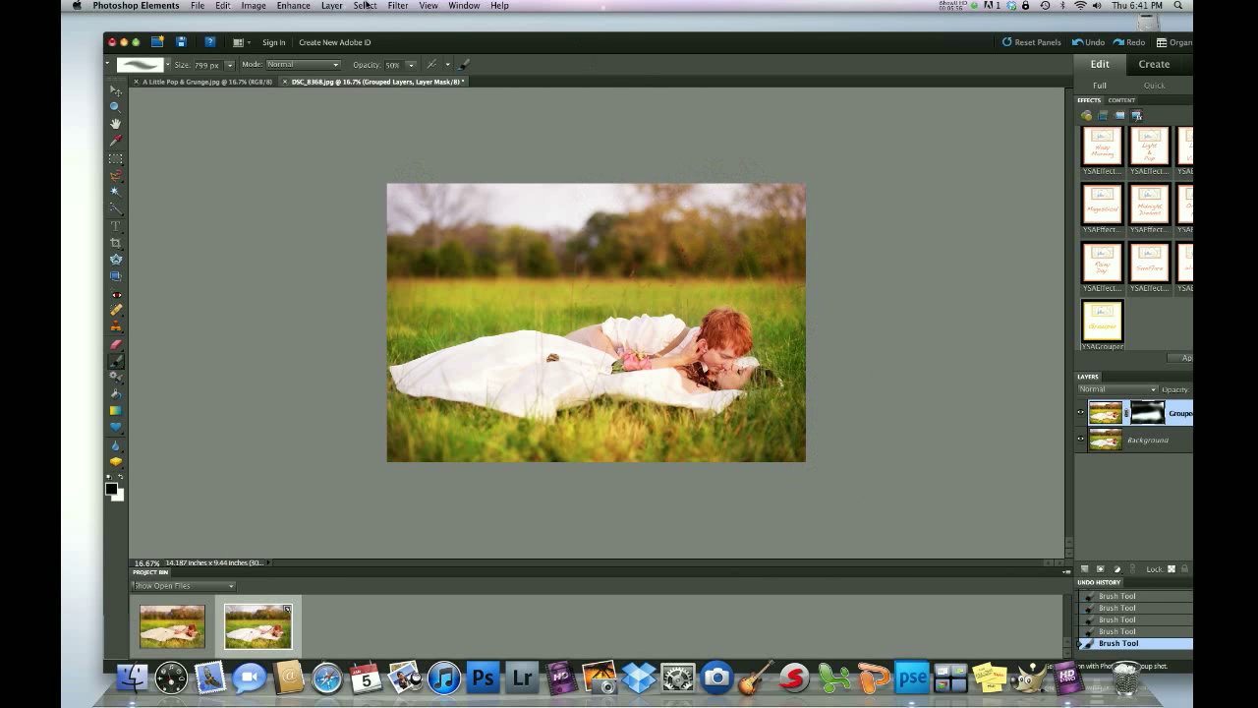
Step: Flatten the image and apply the YSABWWhiteVignetteSepia effect
click(332, 6)
click(366, 236)
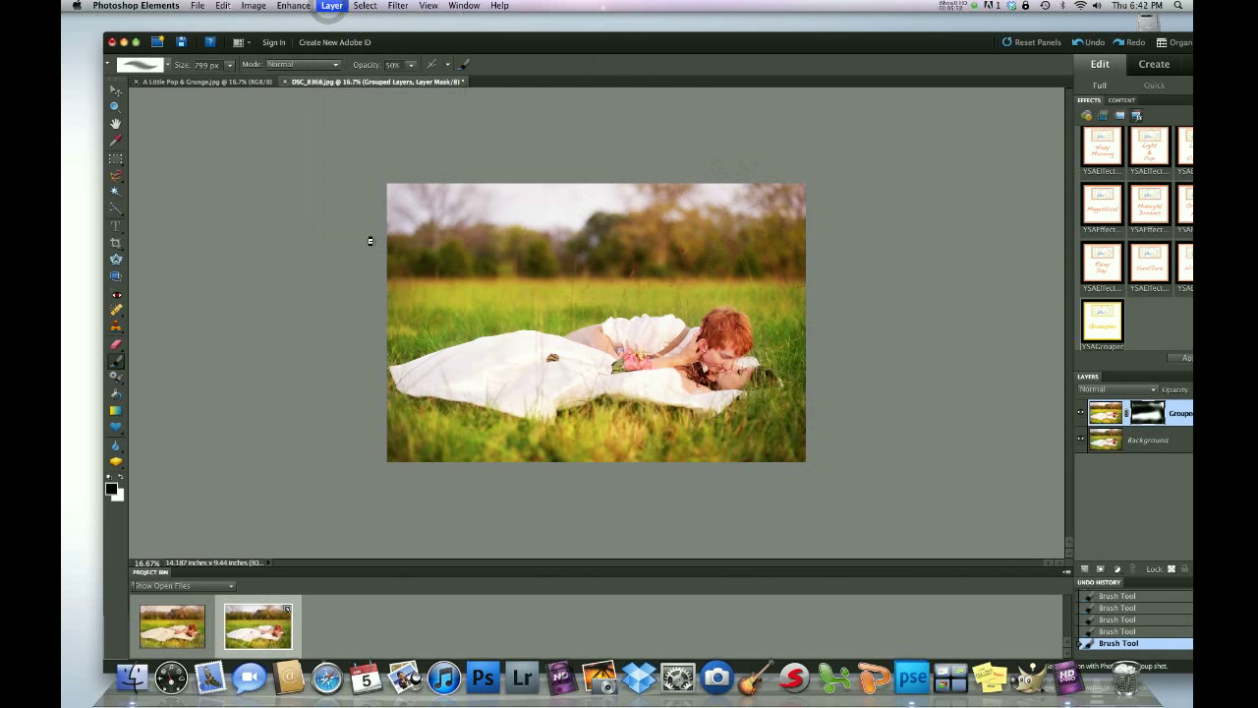
drag(594, 51, 536, 56)
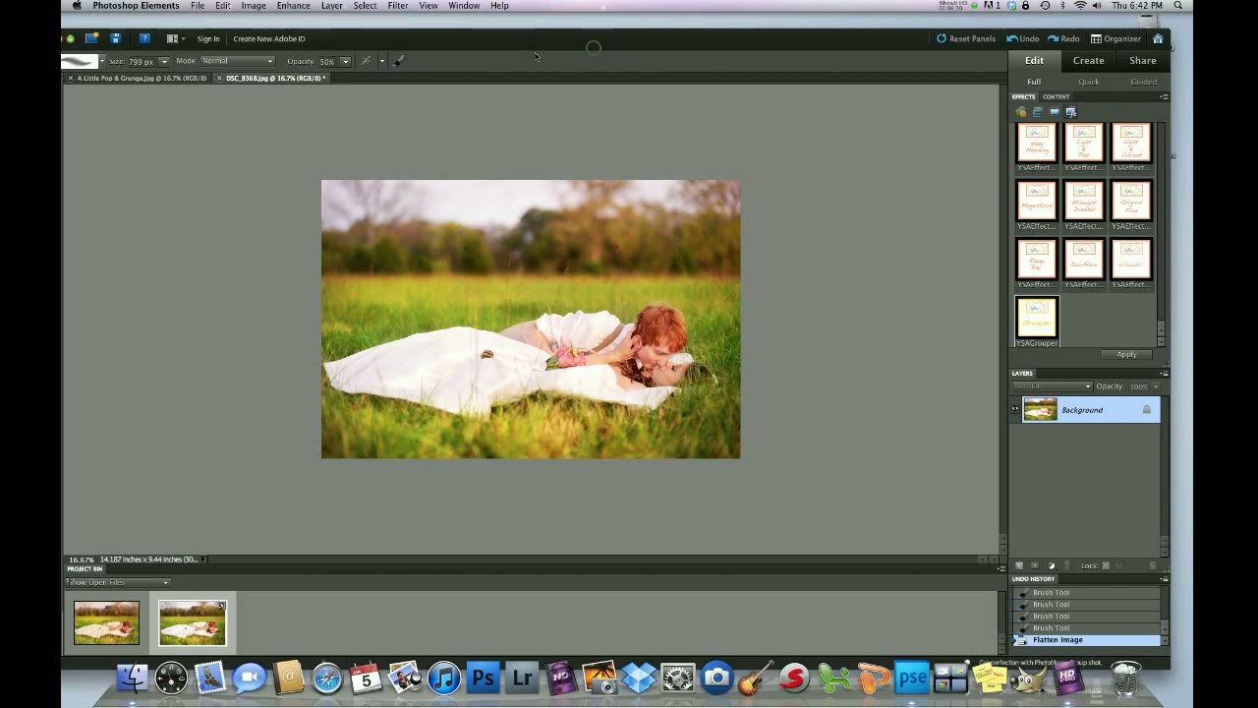
scroll(1120, 283, up, 10)
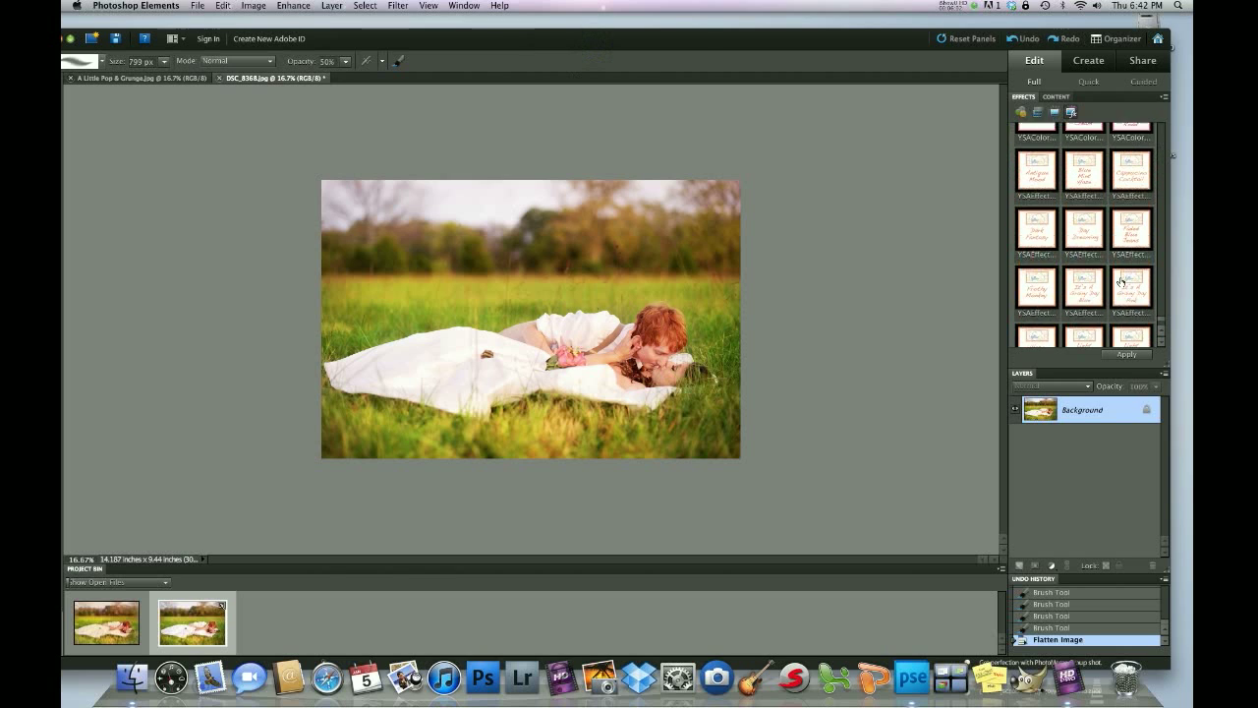
scroll(1117, 282, up, 10)
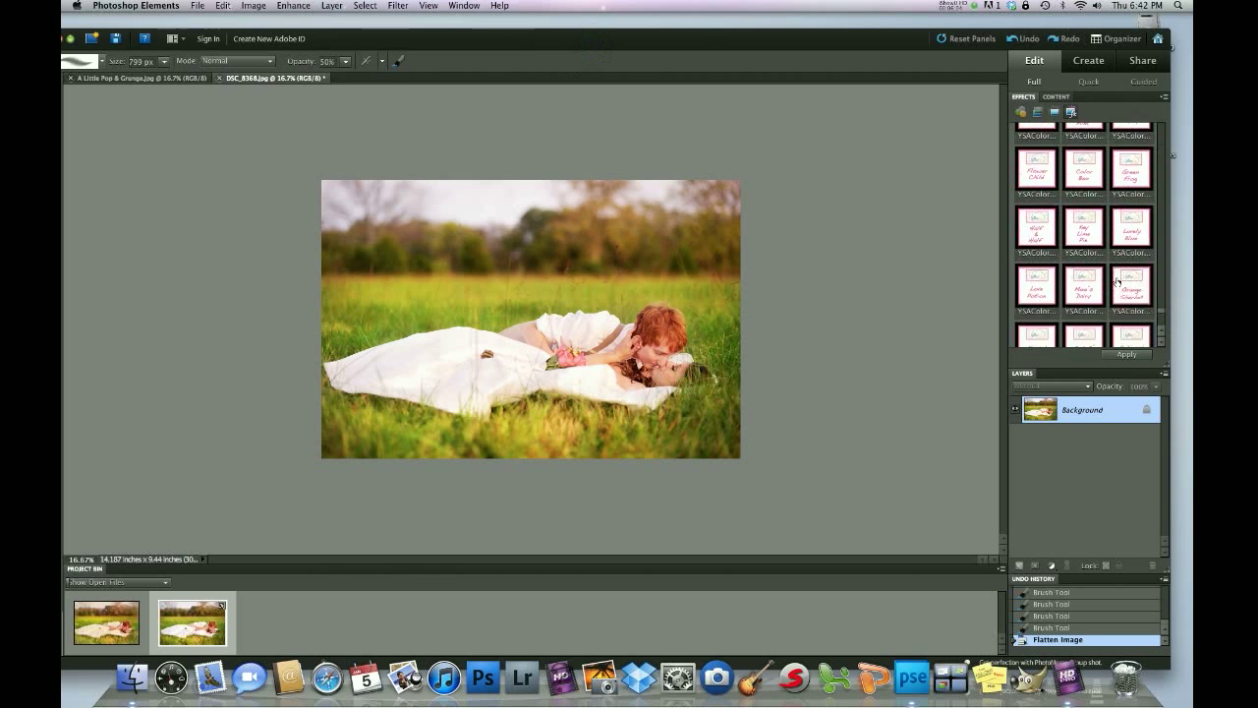
scroll(1117, 282, up, 3)
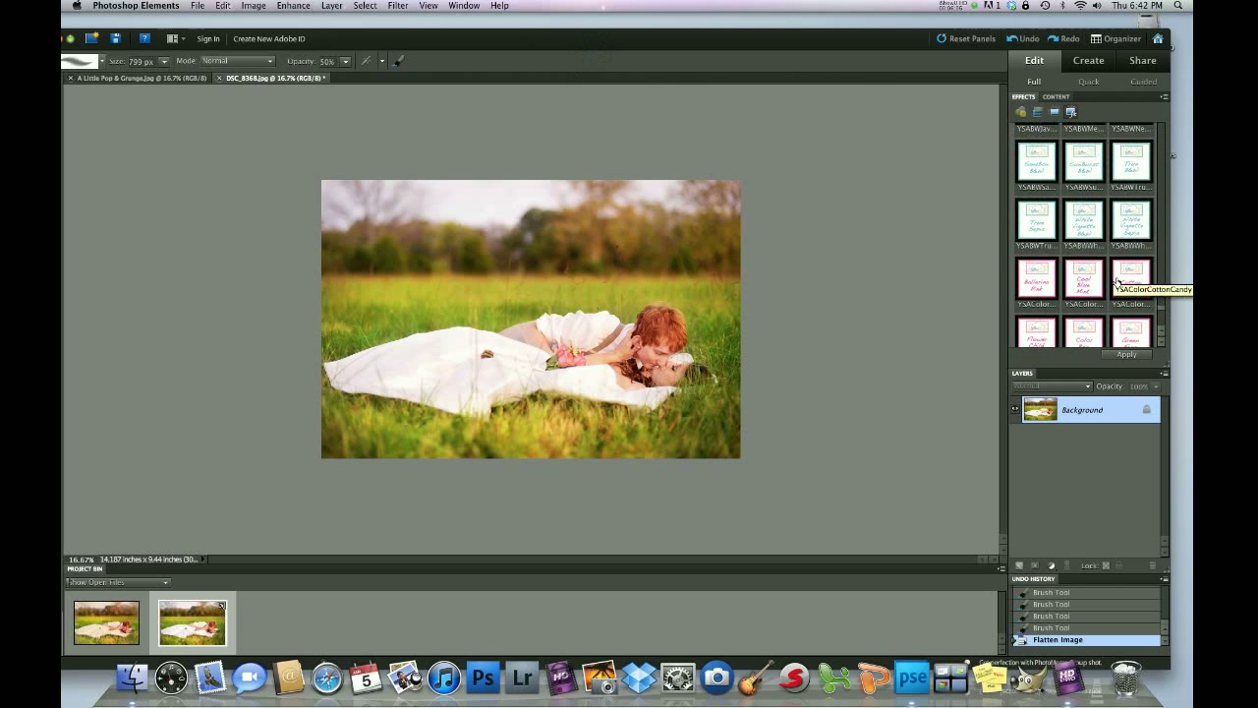
scroll(1118, 282, up, 1)
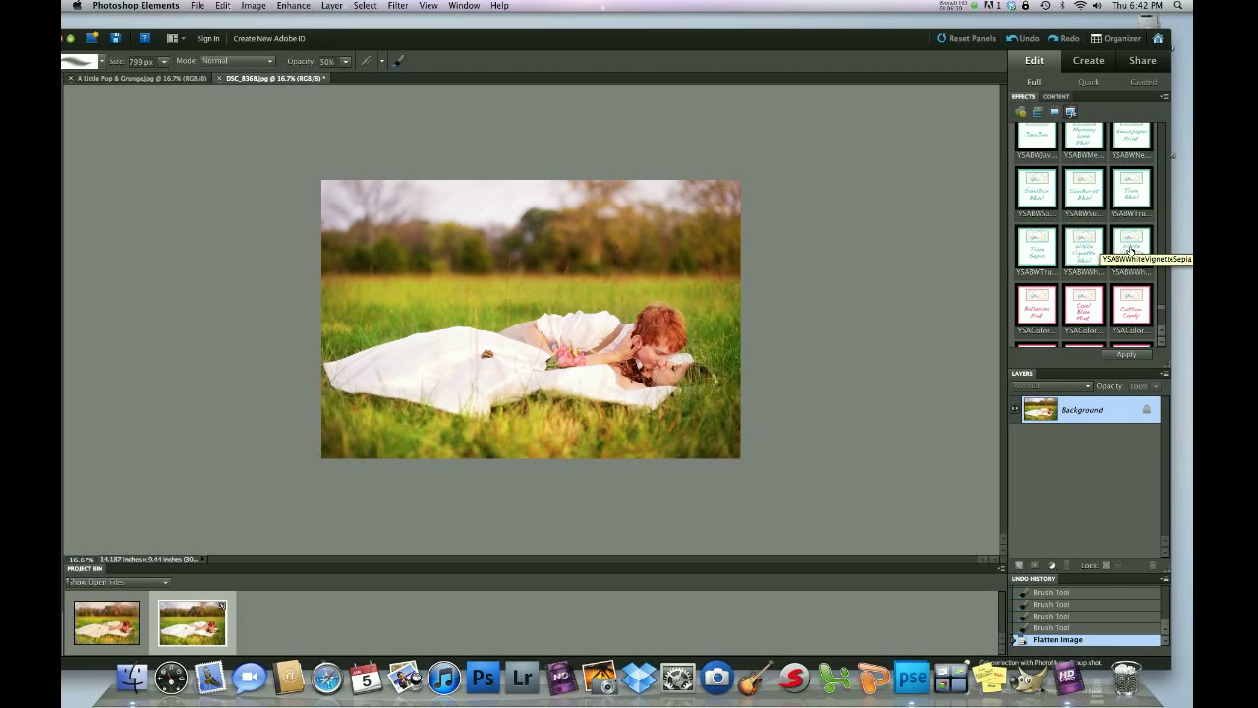
double_click(1133, 247)
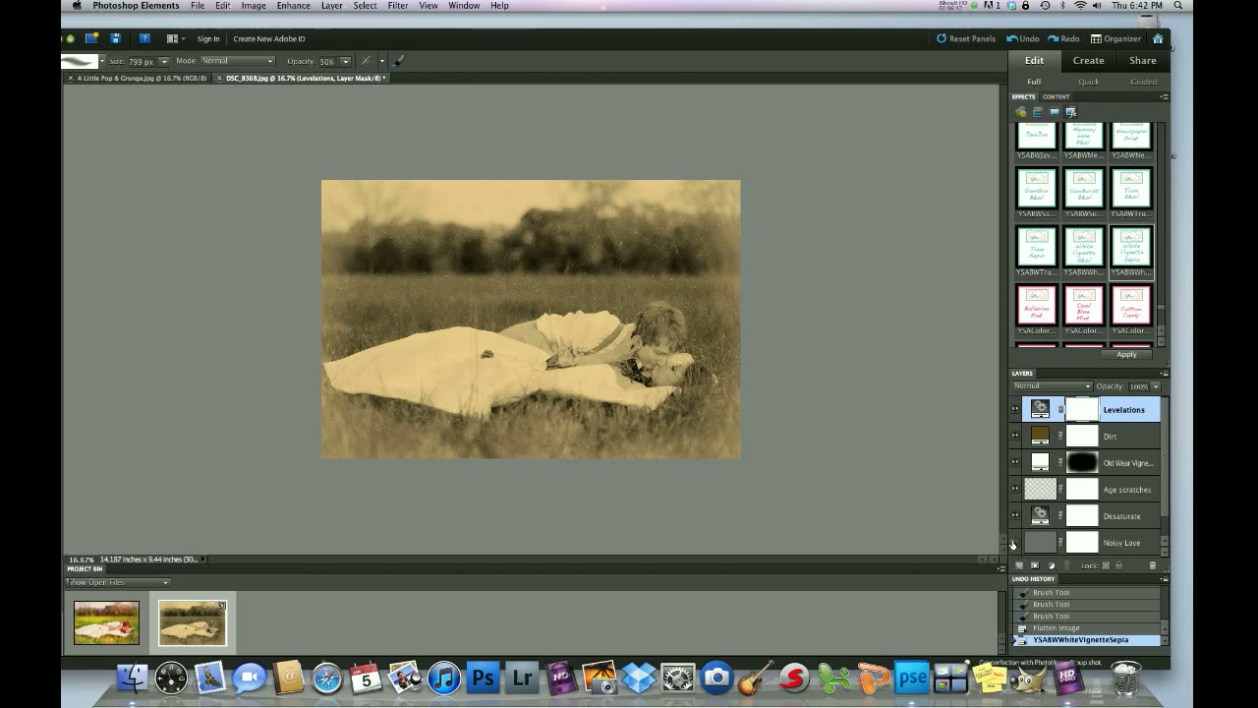
Step: Hide the Noisy Love, Desaturate and Age scratches layers and set the Levelations layer's opacity to 60%
click(1016, 515)
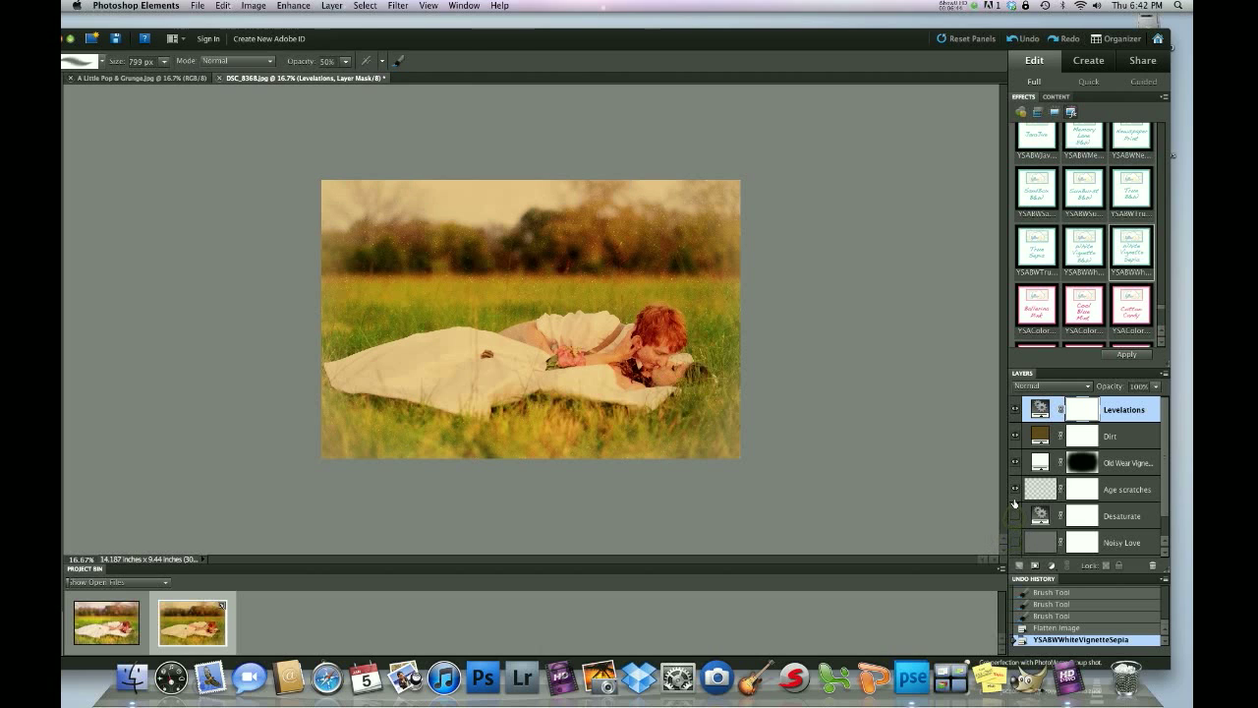
click(1015, 491)
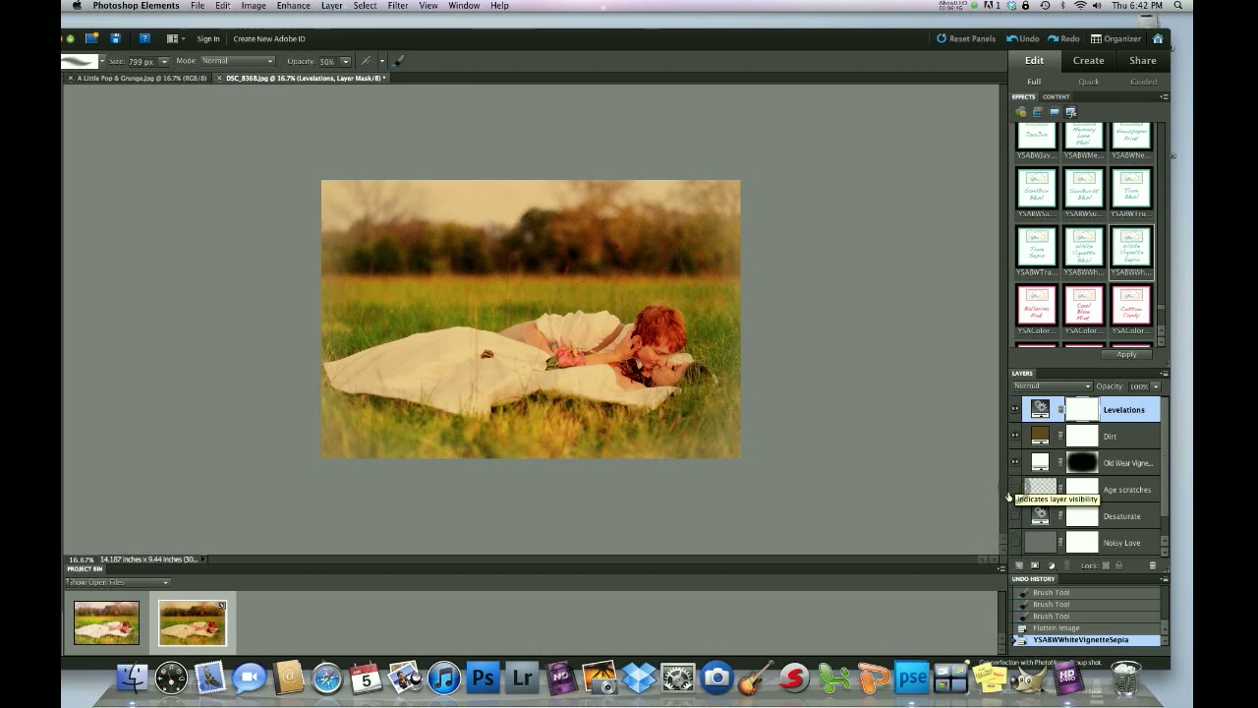
click(1155, 387)
drag(1154, 398, 1130, 399)
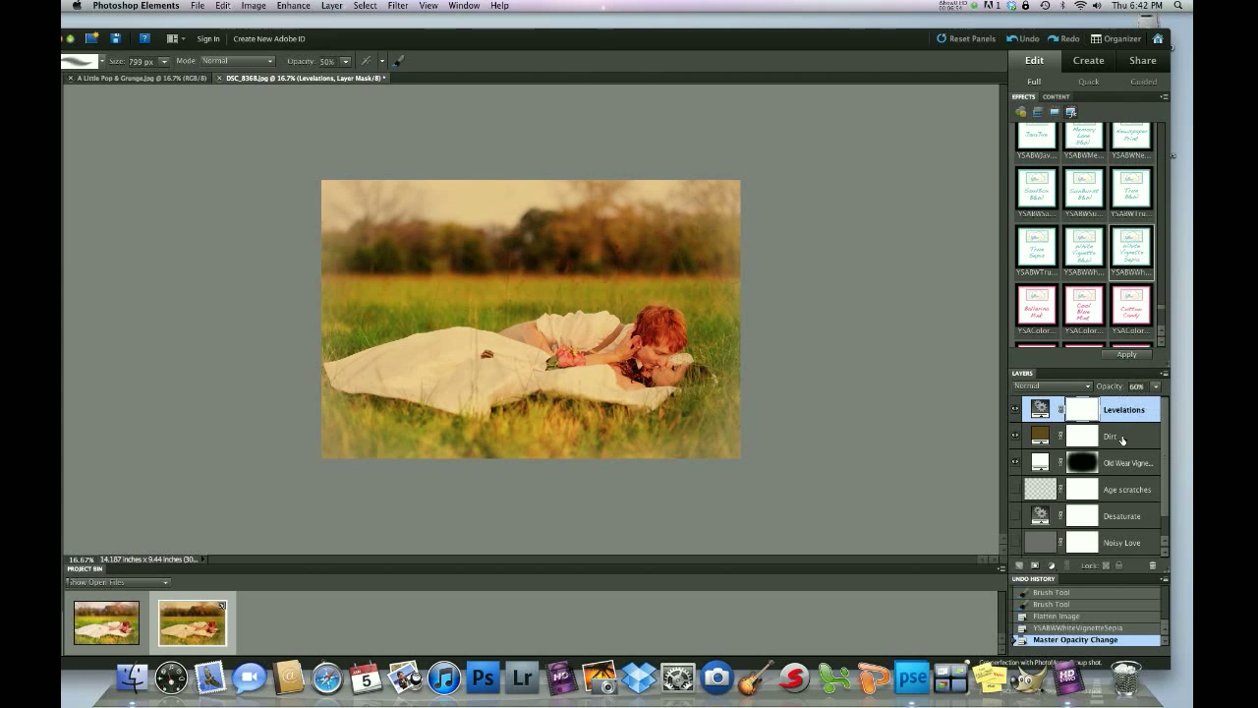
Step: Set the opacity of the Dirt layer to 22%
click(1112, 439)
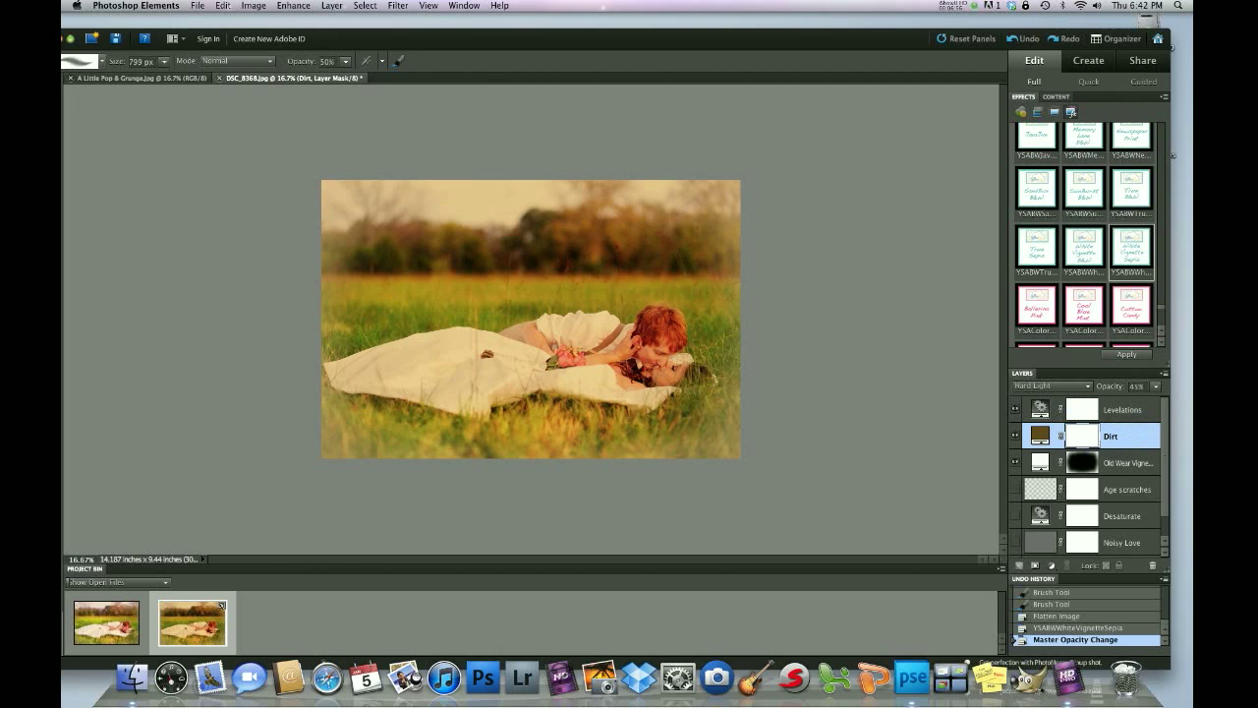
click(1154, 387)
drag(1137, 398, 1119, 399)
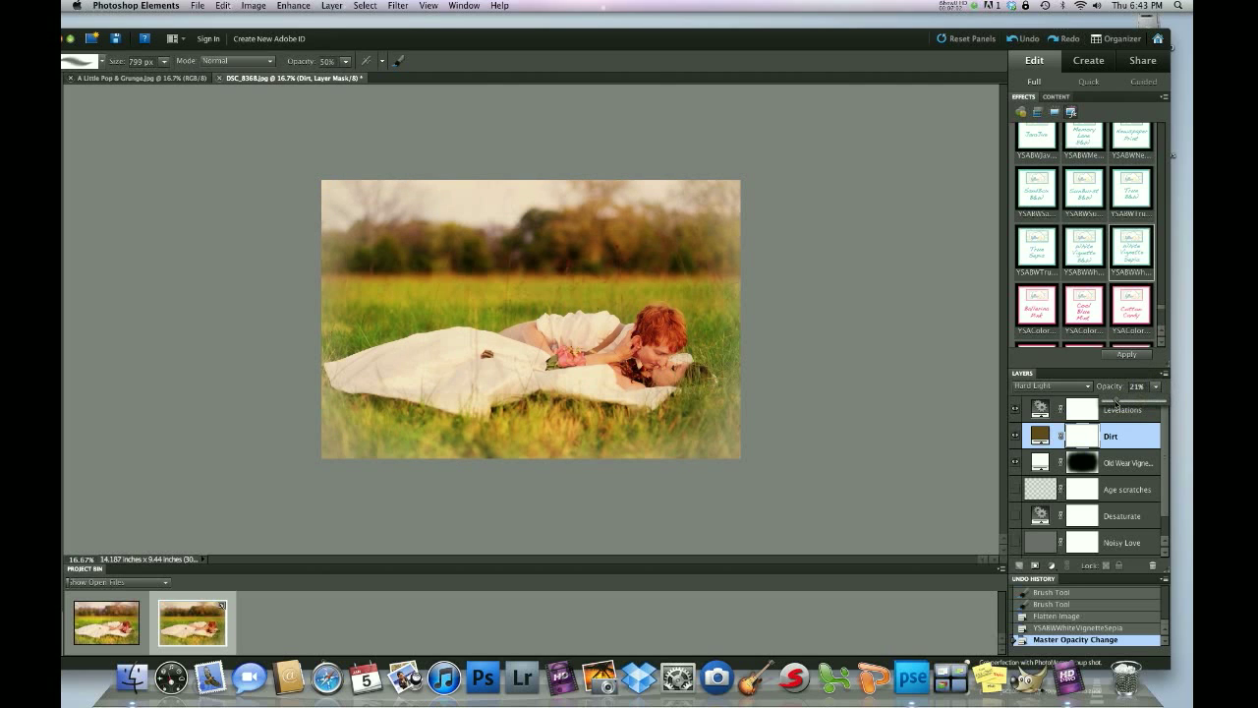
drag(1117, 399, 1117, 400)
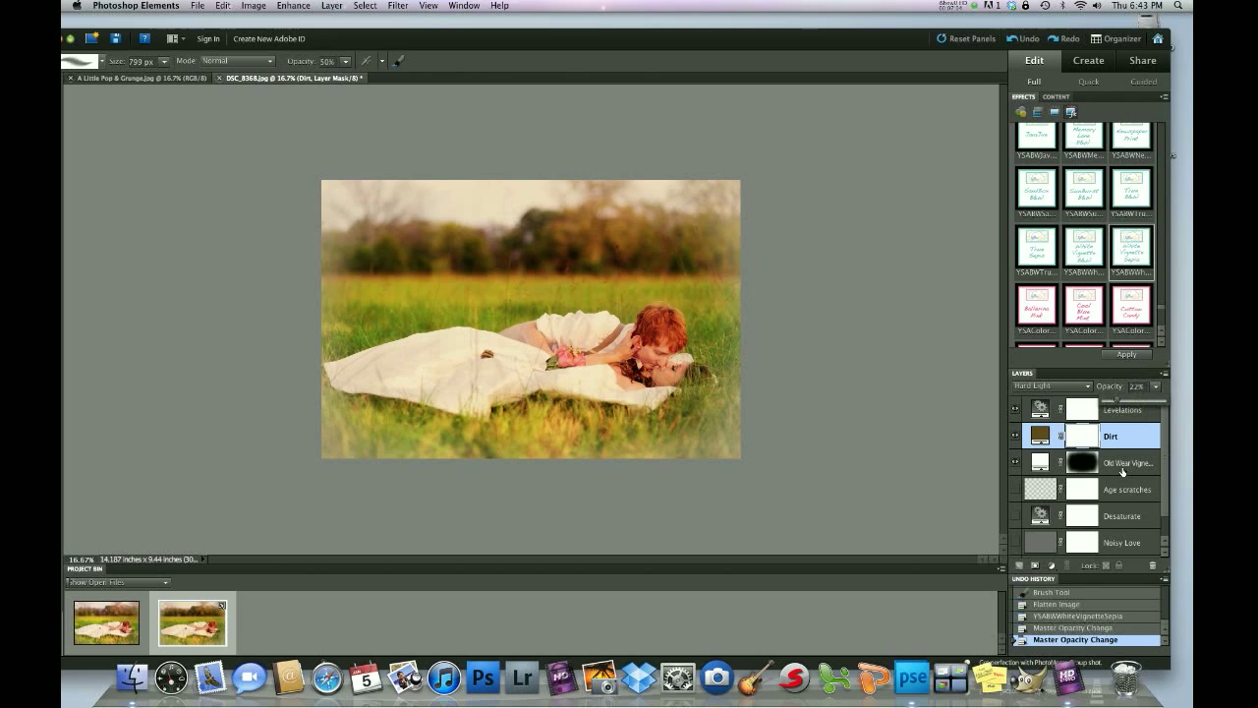
Step: Lower the Old Wear Vignette layer's opacity to soften the white vignette around the photo
click(1123, 462)
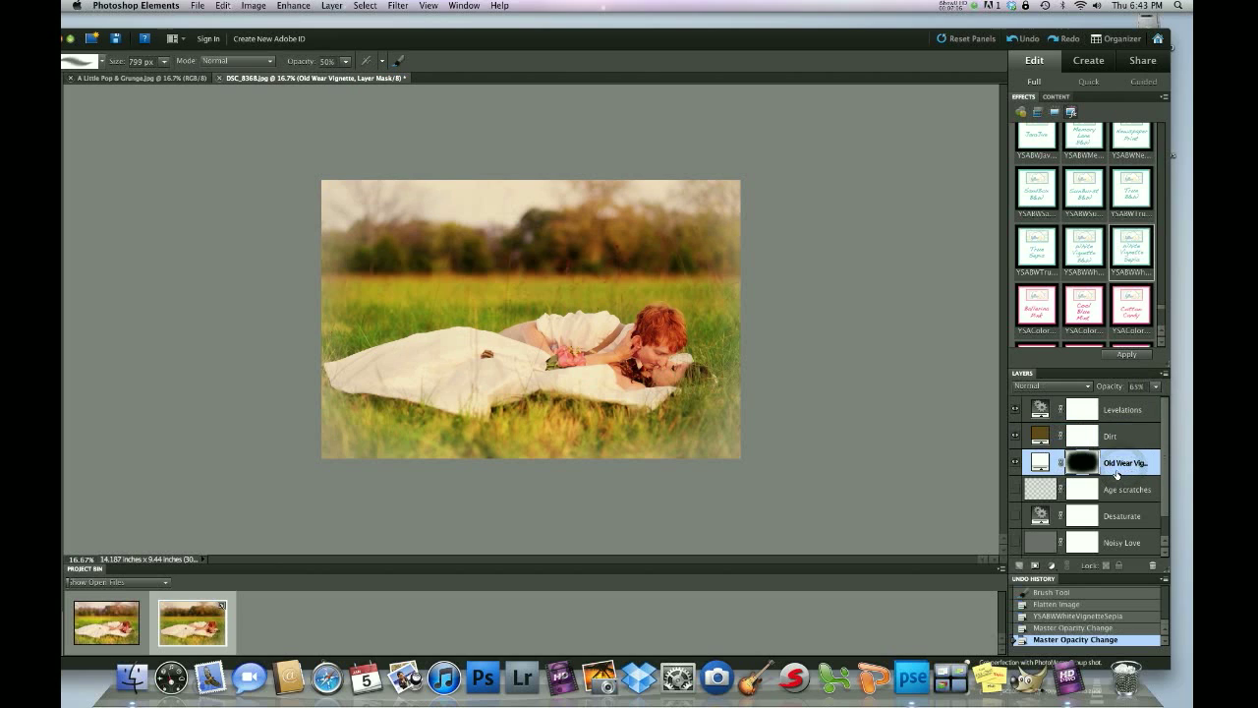
click(1156, 391)
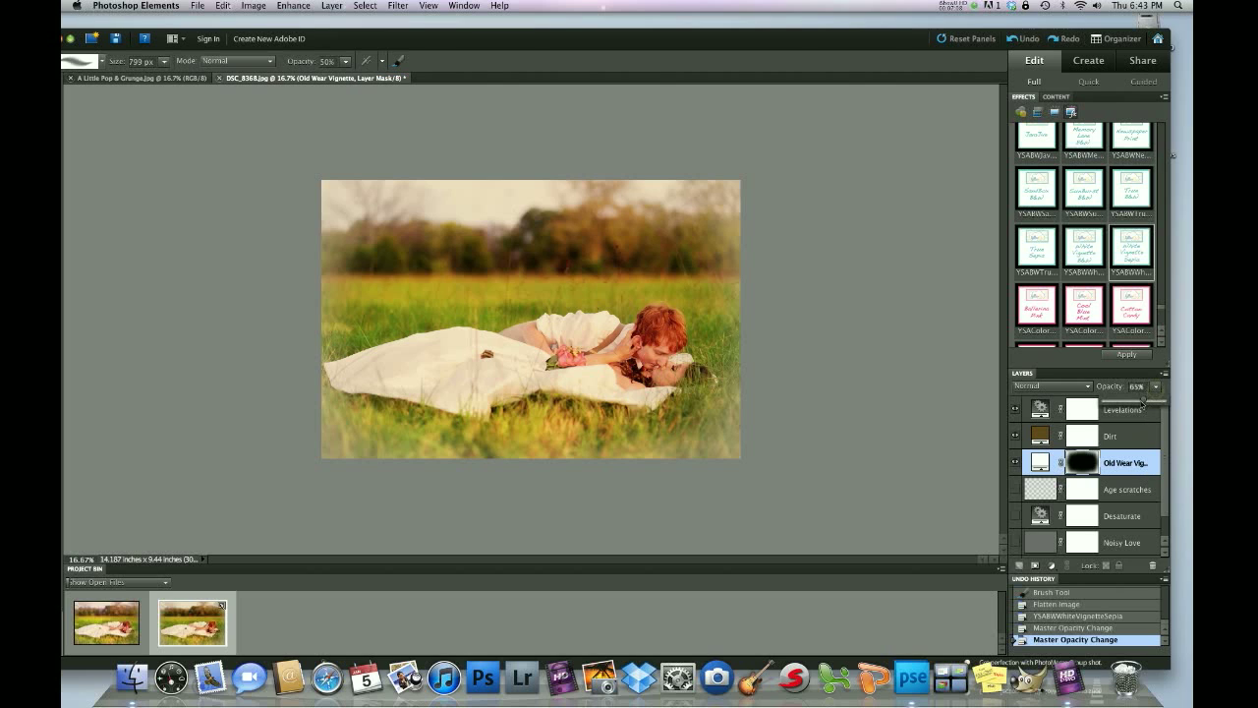
drag(1134, 402, 1128, 402)
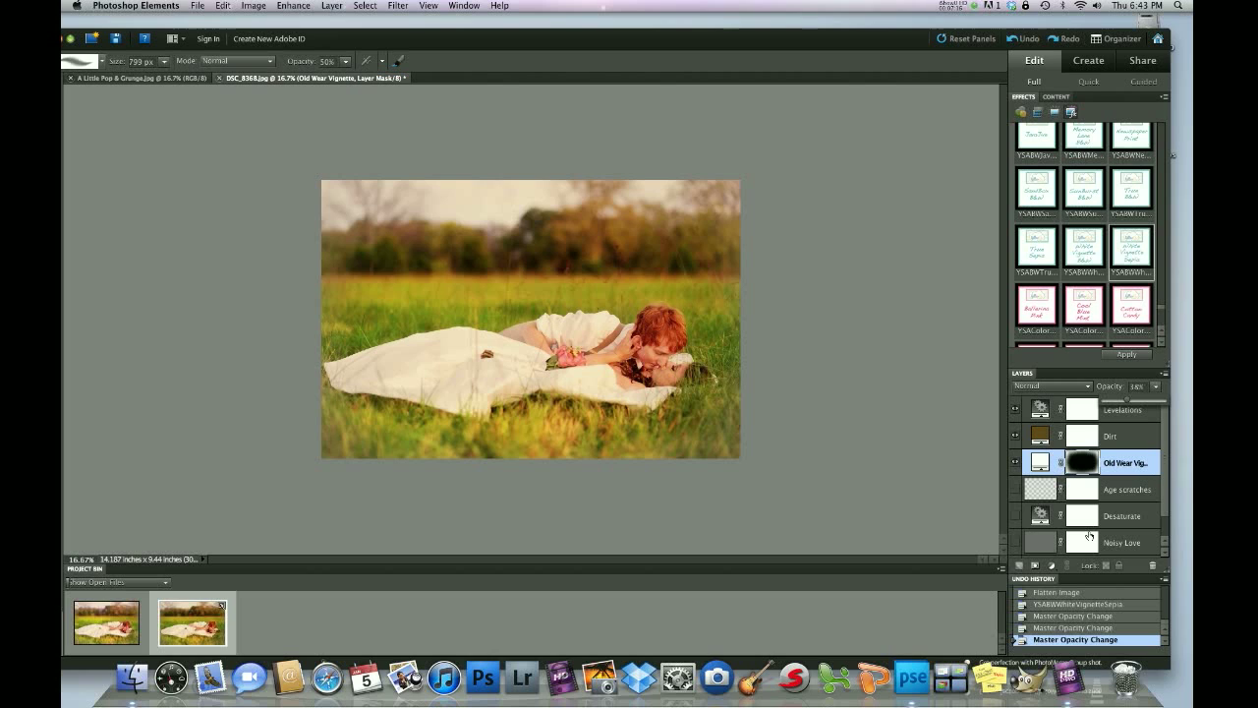
Step: Paint black on the Dirt layer's mask with the Brush tool at 50% opacity over the foreground grass and the background
click(1112, 437)
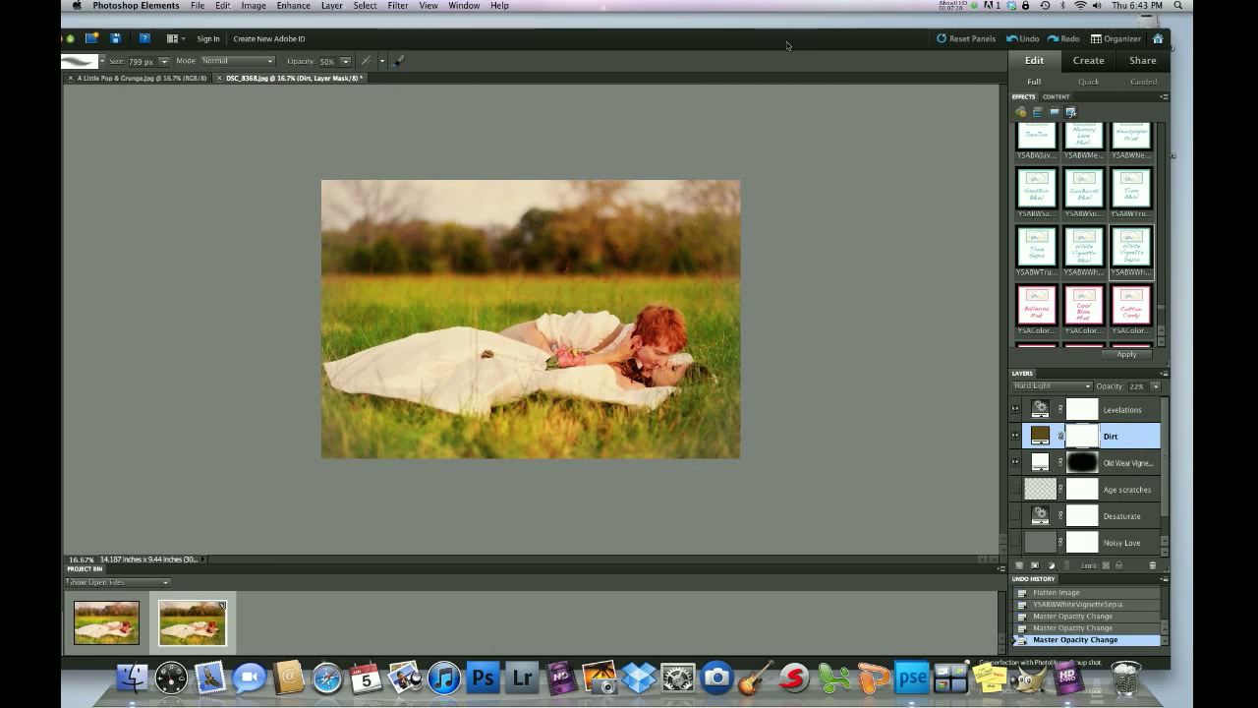
drag(787, 44, 849, 39)
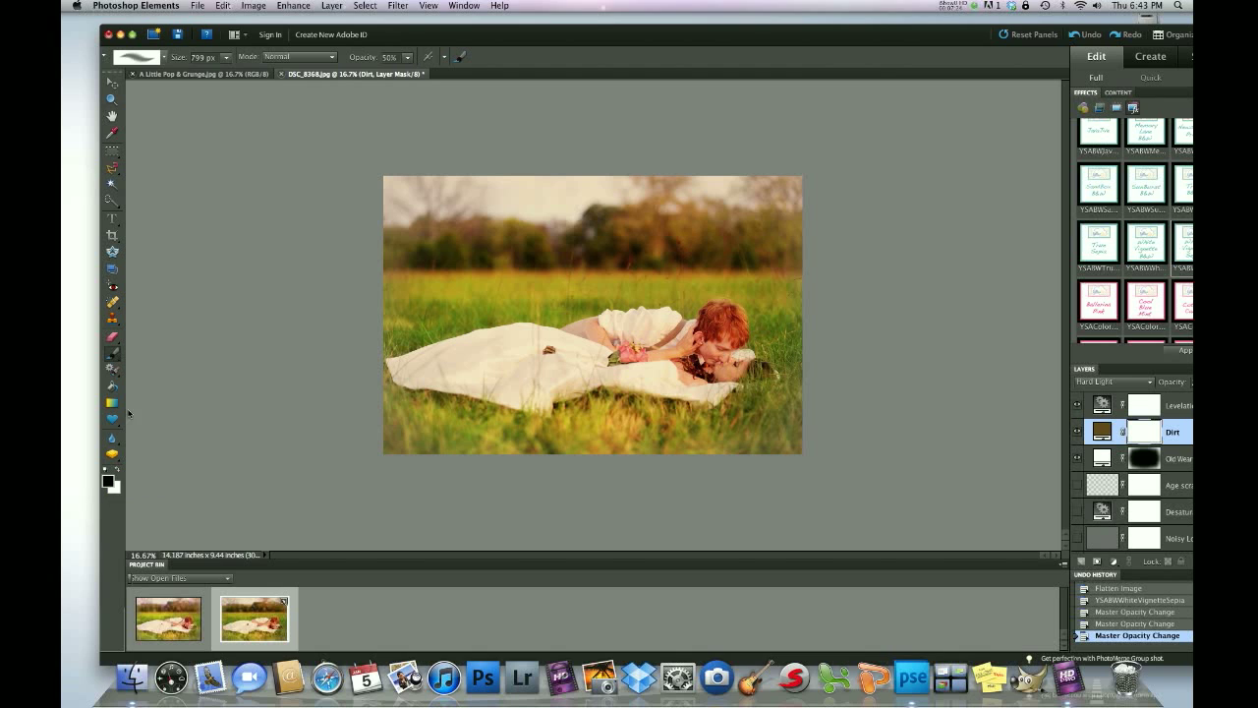
mouse_move(500, 449)
mouse_down()
mouse_move(556, 436)
mouse_move(570, 450)
mouse_move(590, 437)
mouse_move(576, 432)
mouse_up()
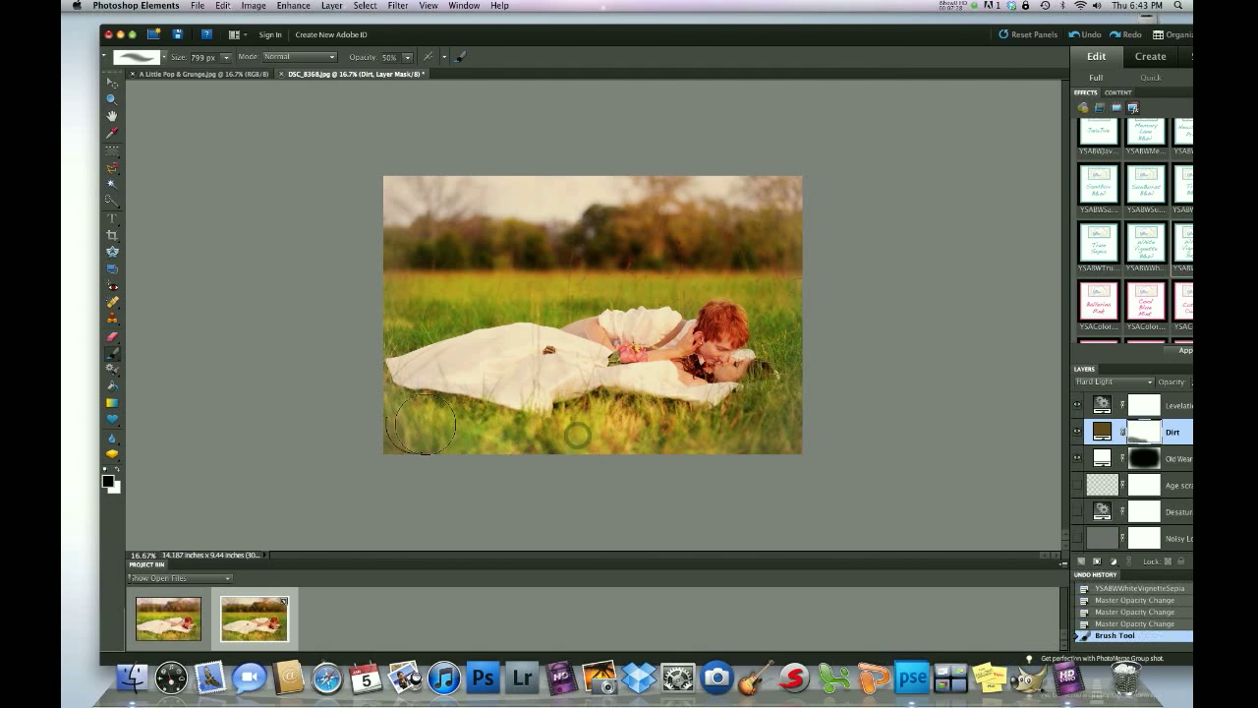
click(406, 422)
drag(406, 423, 688, 449)
mouse_move(815, 401)
mouse_down()
mouse_move(796, 332)
mouse_move(702, 444)
mouse_move(815, 360)
mouse_move(750, 272)
mouse_move(374, 309)
mouse_move(554, 288)
mouse_move(421, 293)
mouse_move(614, 284)
mouse_move(416, 297)
mouse_move(791, 354)
mouse_move(758, 450)
mouse_move(587, 430)
mouse_move(500, 450)
mouse_move(379, 425)
mouse_move(464, 452)
mouse_move(764, 378)
mouse_up()
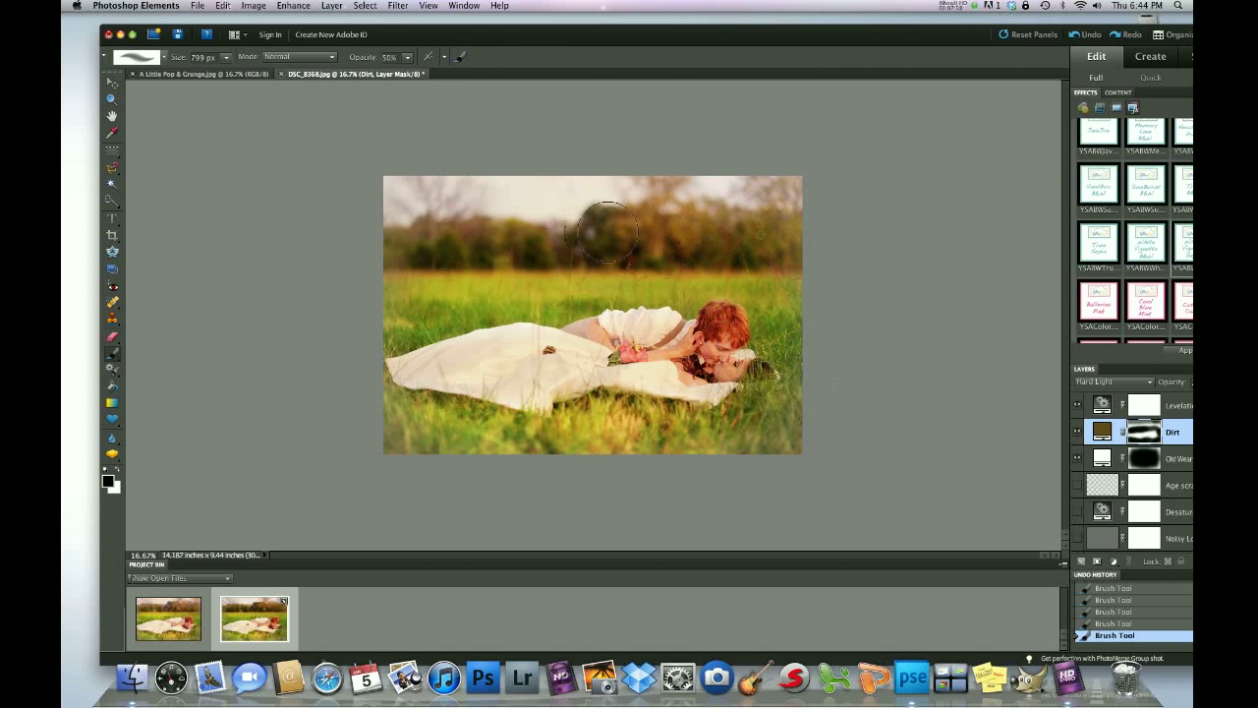
Step: Flatten the image and discard the hidden layers
double_click(961, 36)
click(1112, 454)
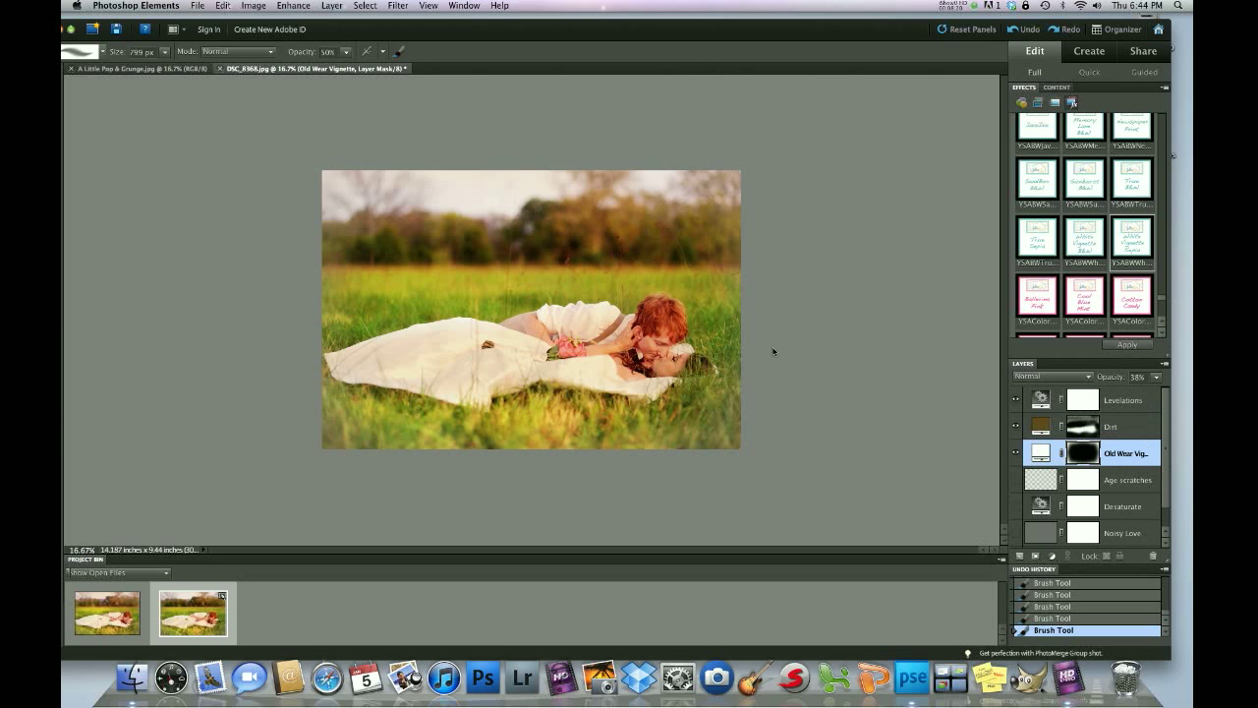
click(327, 6)
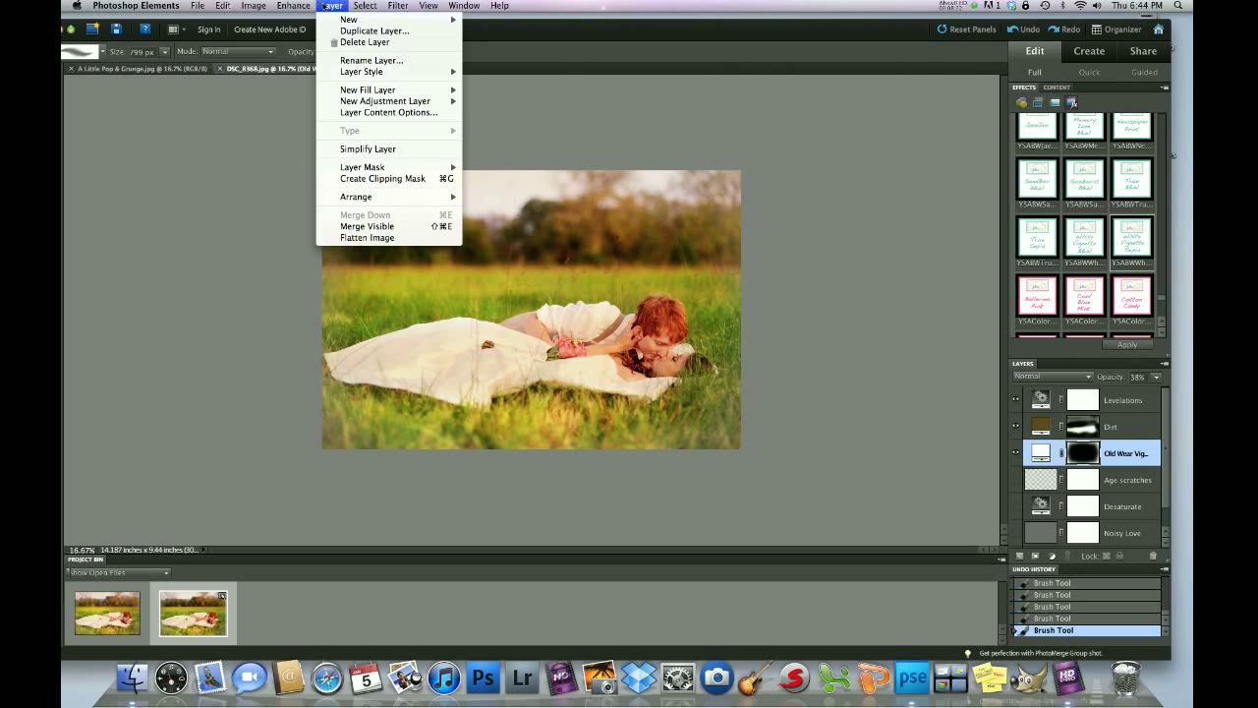
click(367, 238)
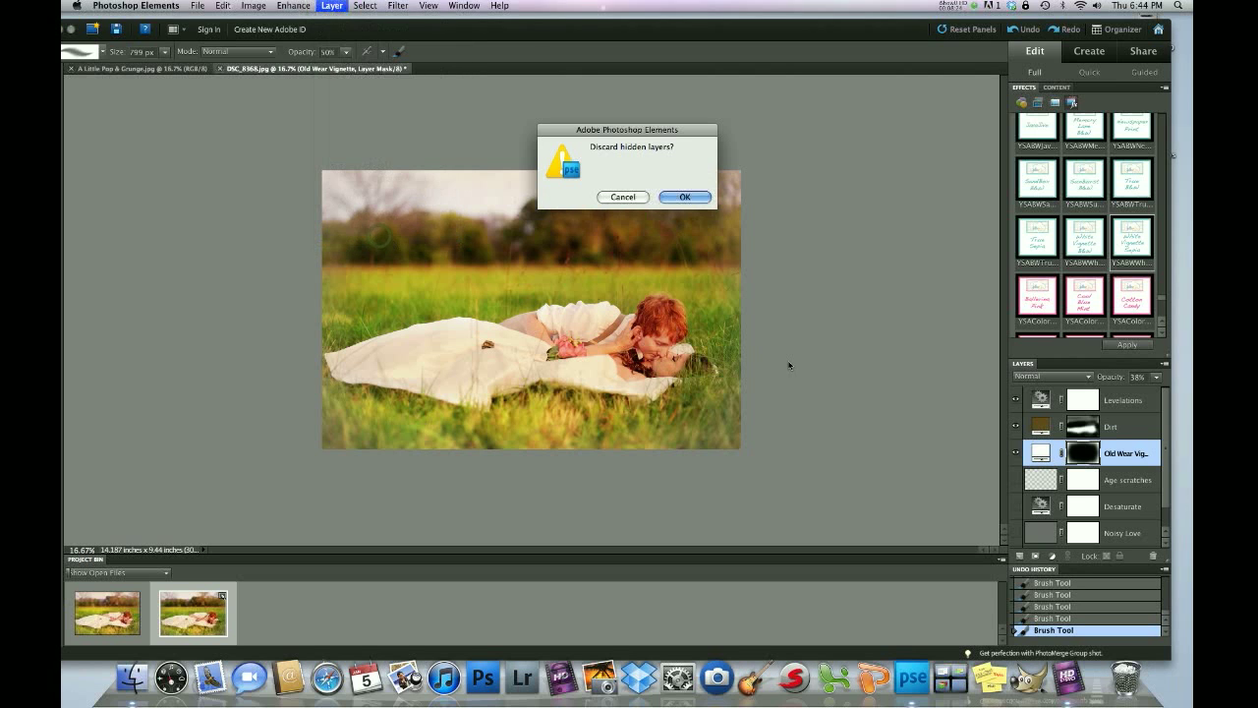
click(678, 199)
click(678, 201)
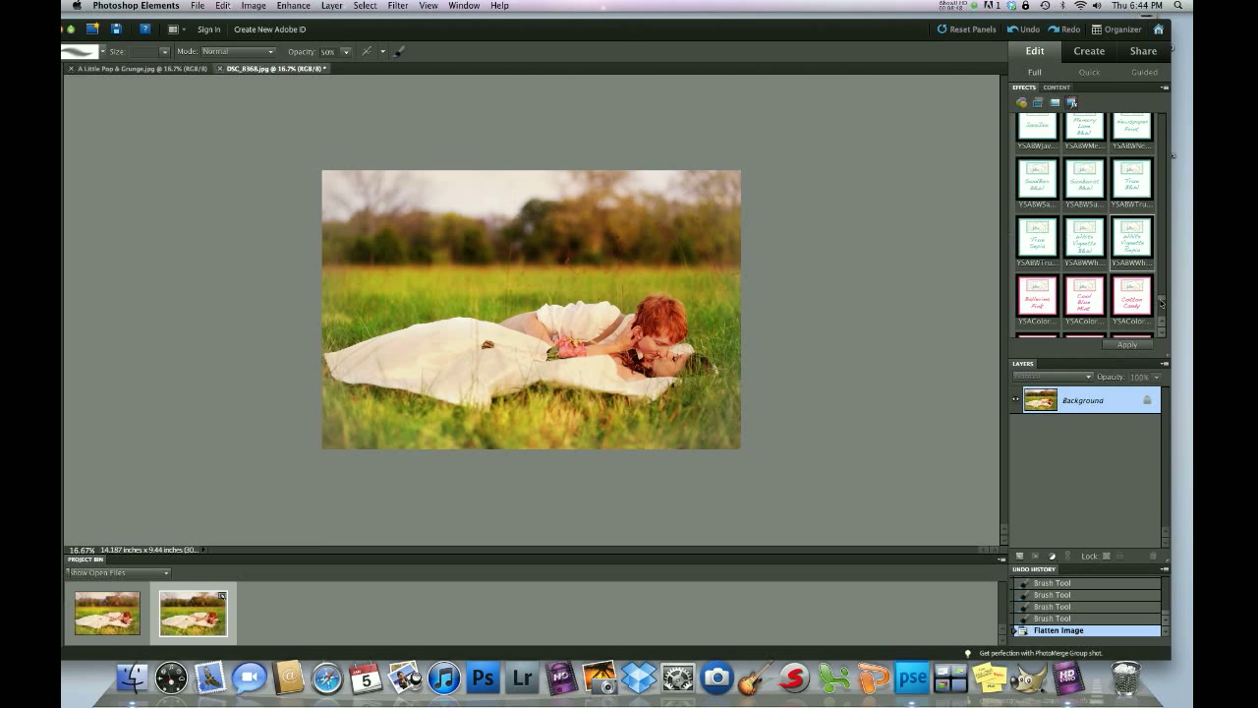
Step: Find the YSABasicsDiffuseBrush effect and apply it to the flattened photo
scroll(1160, 303, down, 5)
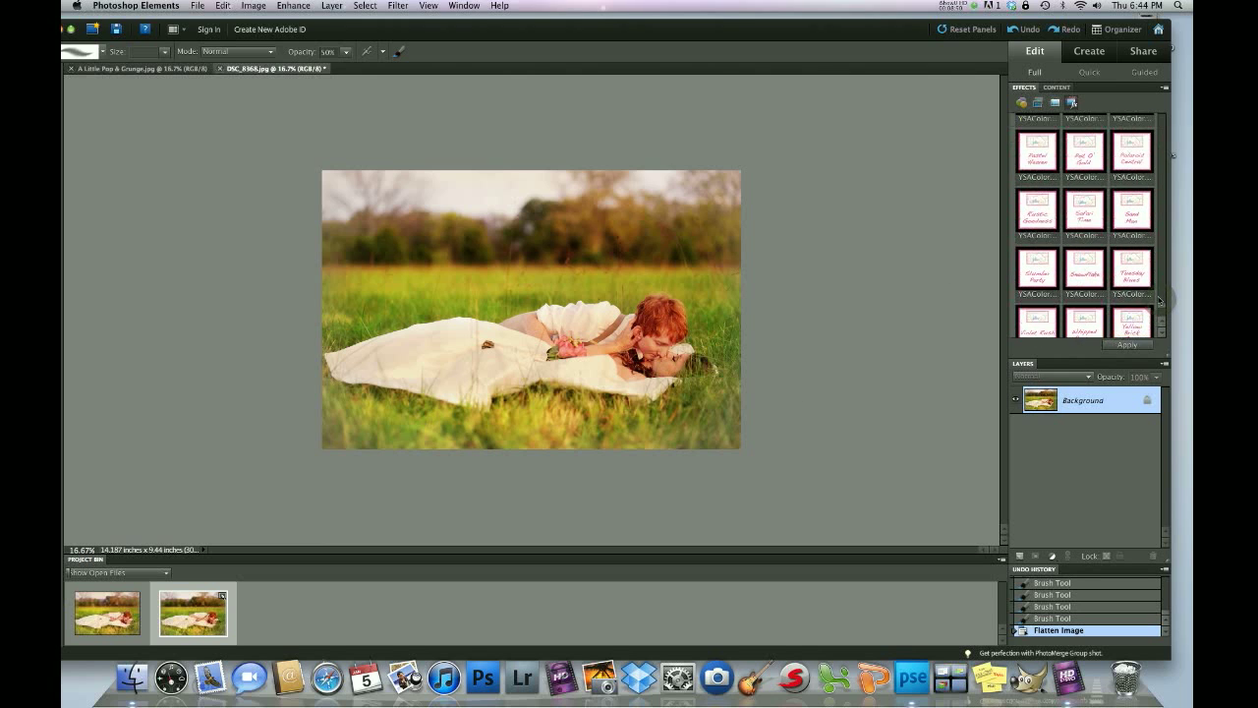
scroll(1161, 301, up, 10)
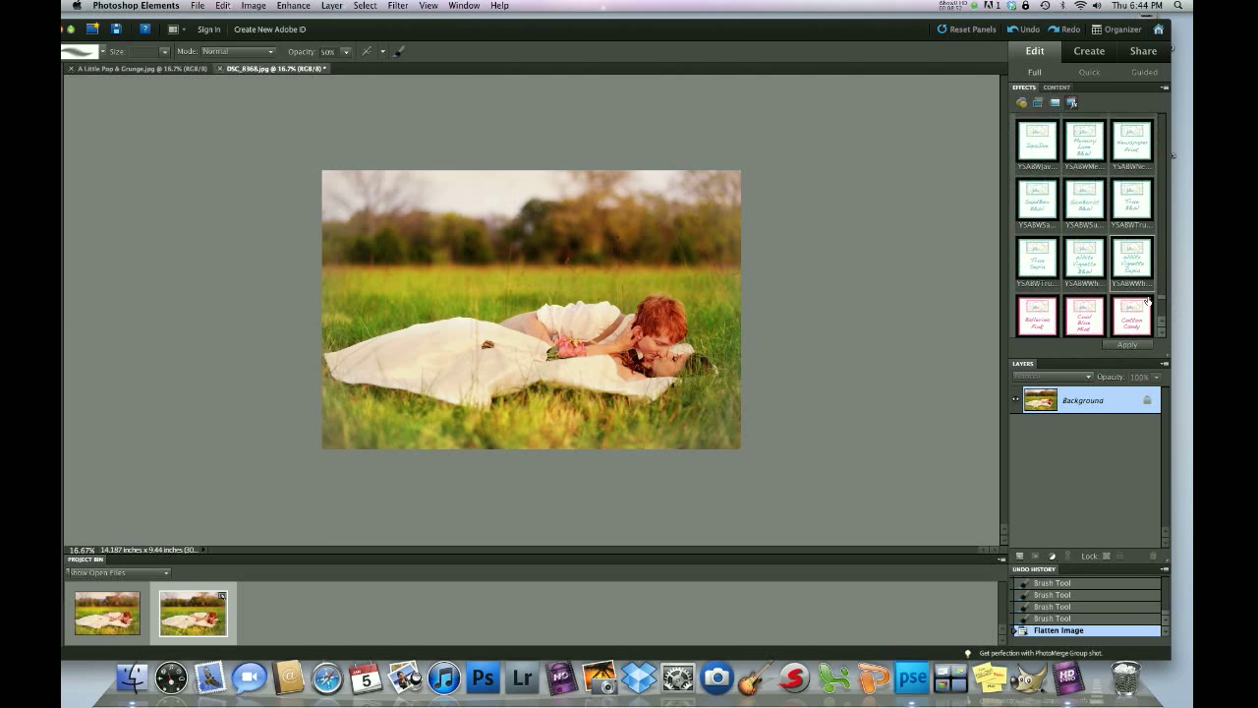
scroll(1148, 301, up, 8)
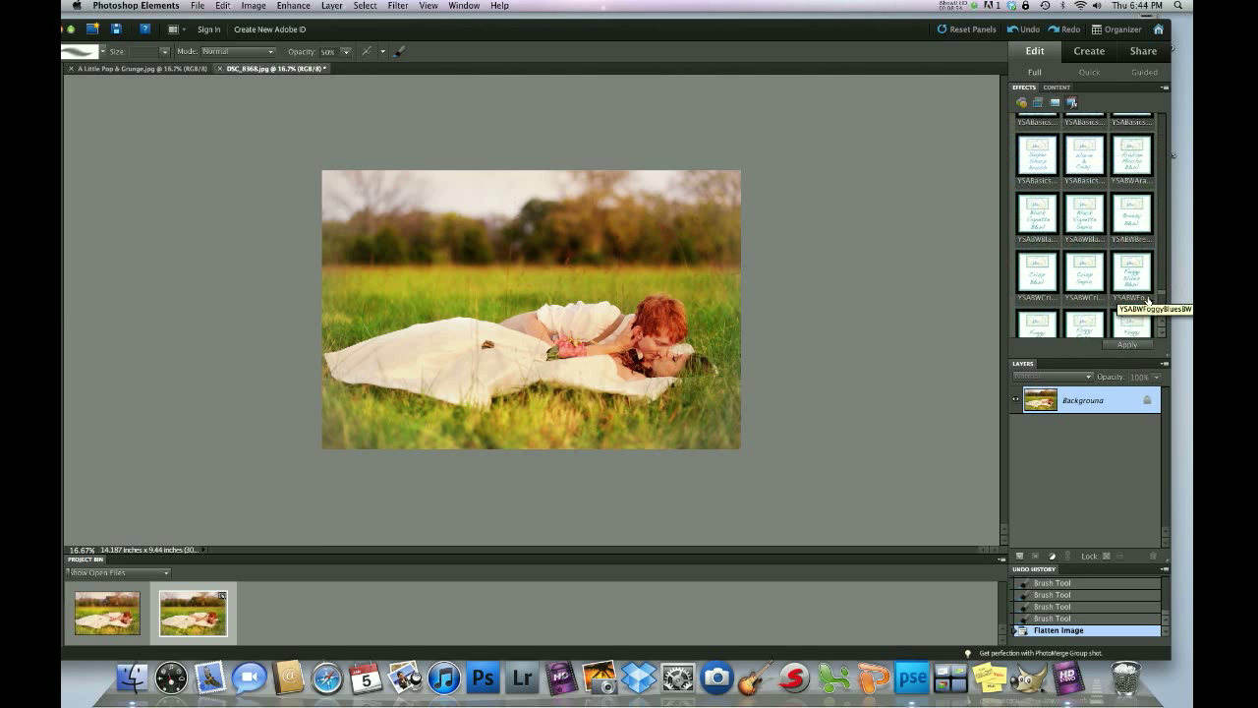
scroll(1148, 301, up, 2)
scroll(1148, 301, up, 4)
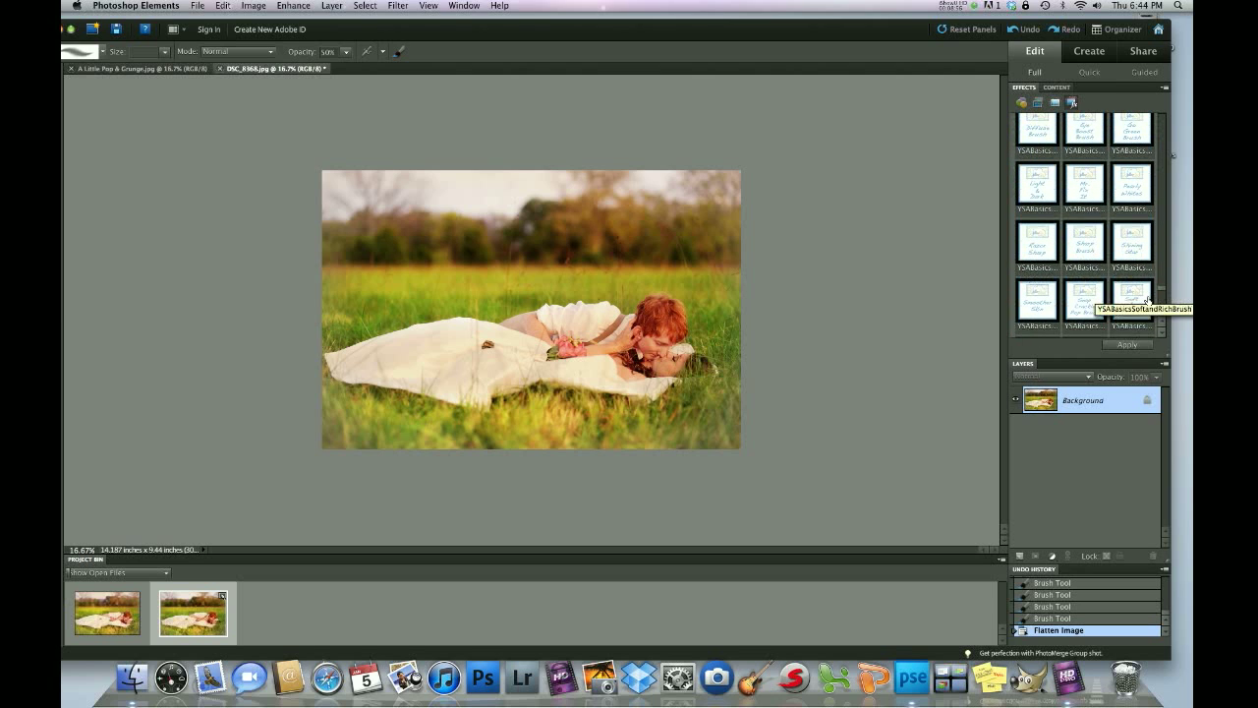
scroll(1148, 301, up, 1)
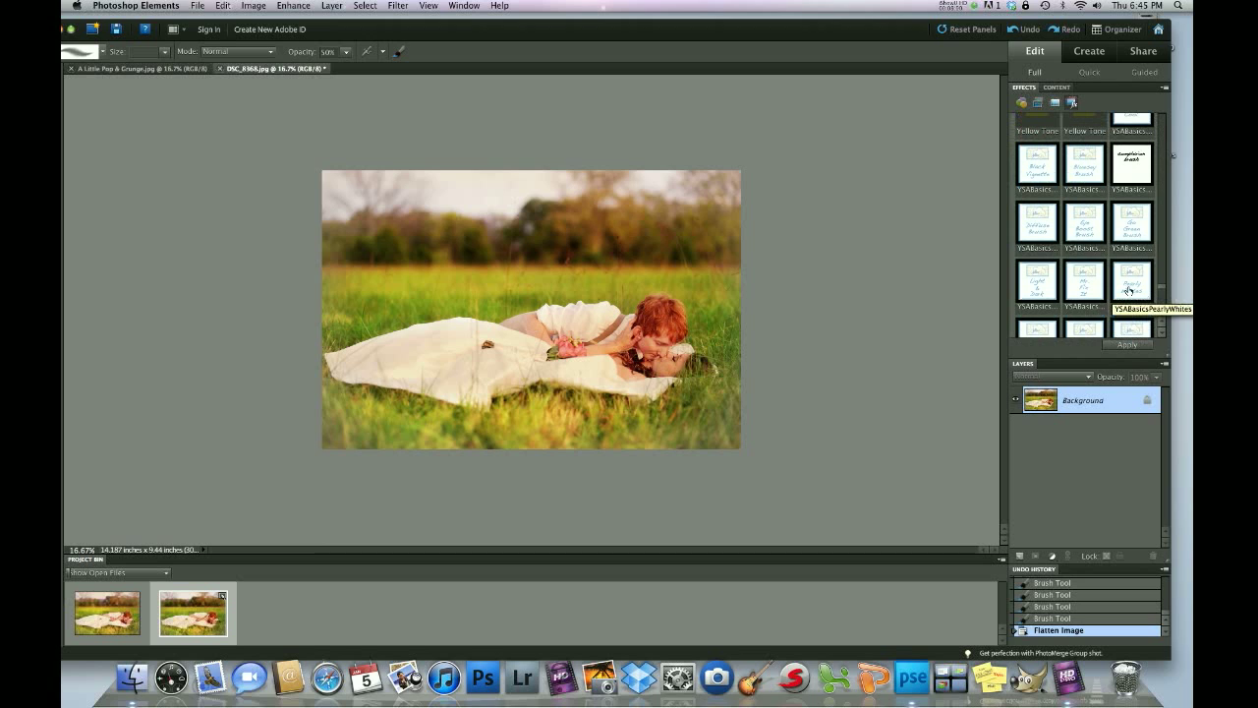
double_click(1037, 222)
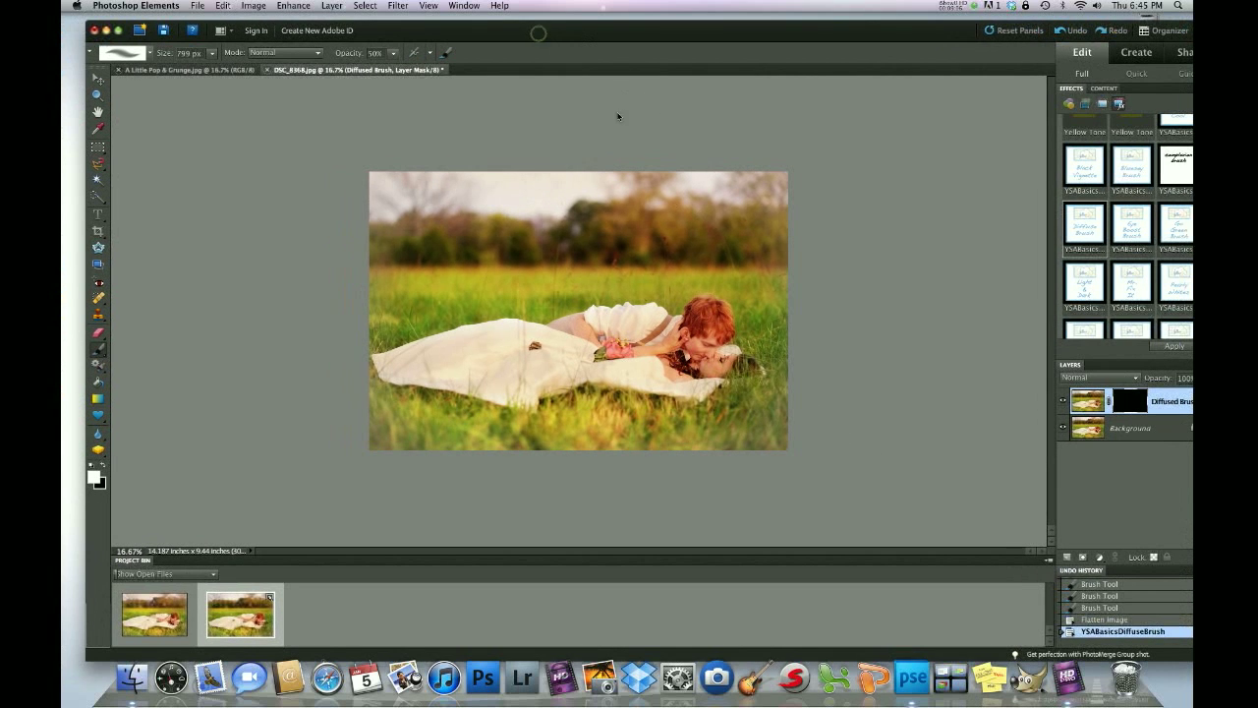
Step: Set the brush opacity to 100%, paint white on the Diffused Brush mask around the photo's edges, and switch the foreground color to black
click(392, 56)
mouse_move(432, 449)
mouse_down()
mouse_move(335, 422)
mouse_move(345, 412)
mouse_move(424, 463)
mouse_up()
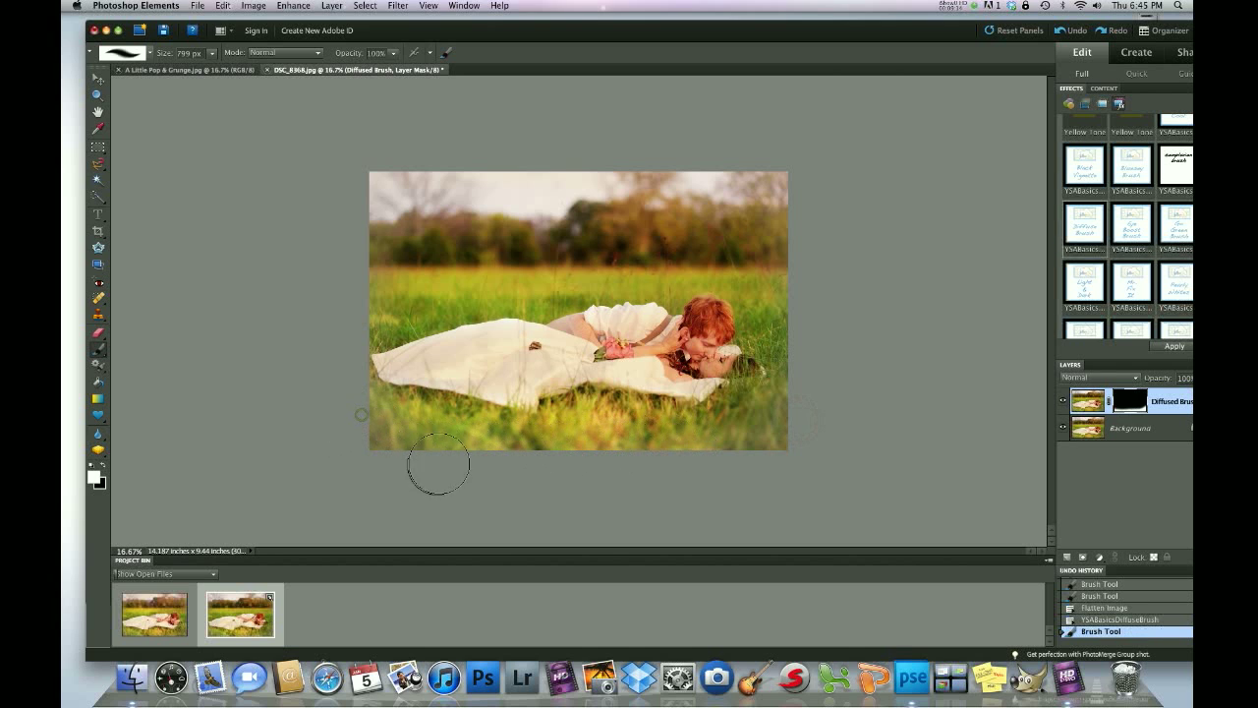
mouse_move(708, 461)
mouse_down()
mouse_move(678, 443)
mouse_move(447, 460)
mouse_up()
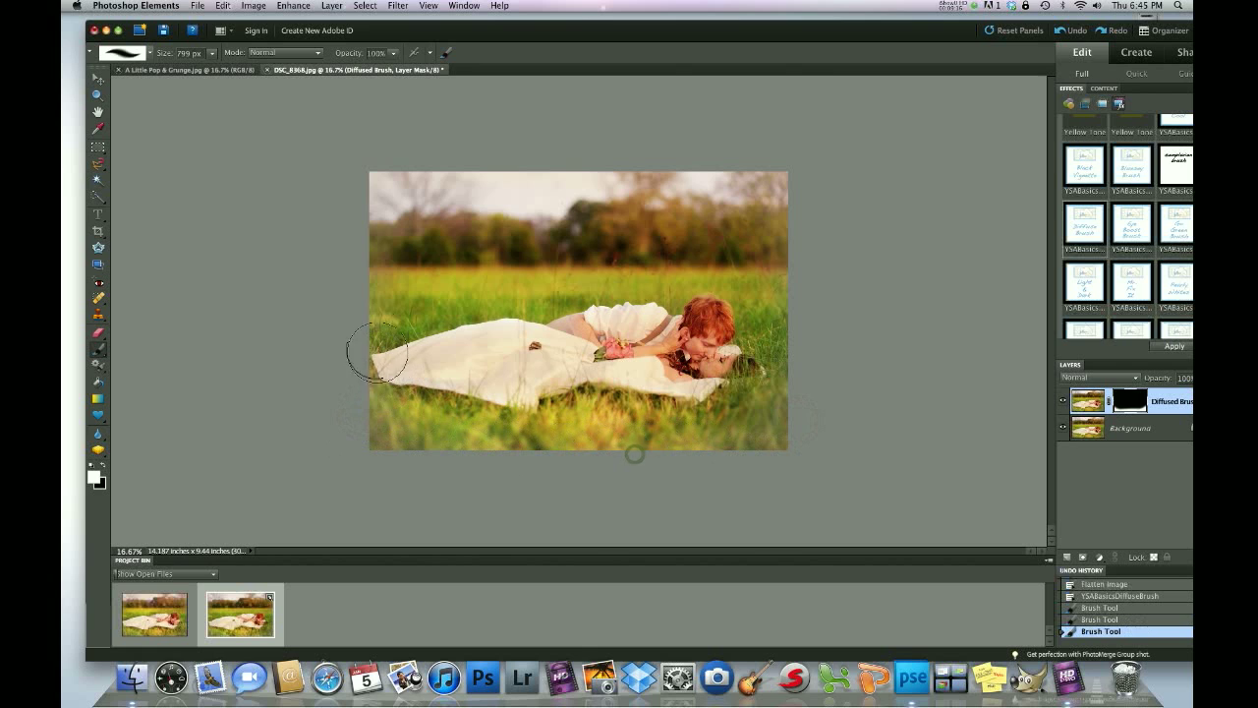
mouse_move(366, 268)
mouse_down()
mouse_move(387, 146)
mouse_move(398, 192)
mouse_move(374, 197)
mouse_up()
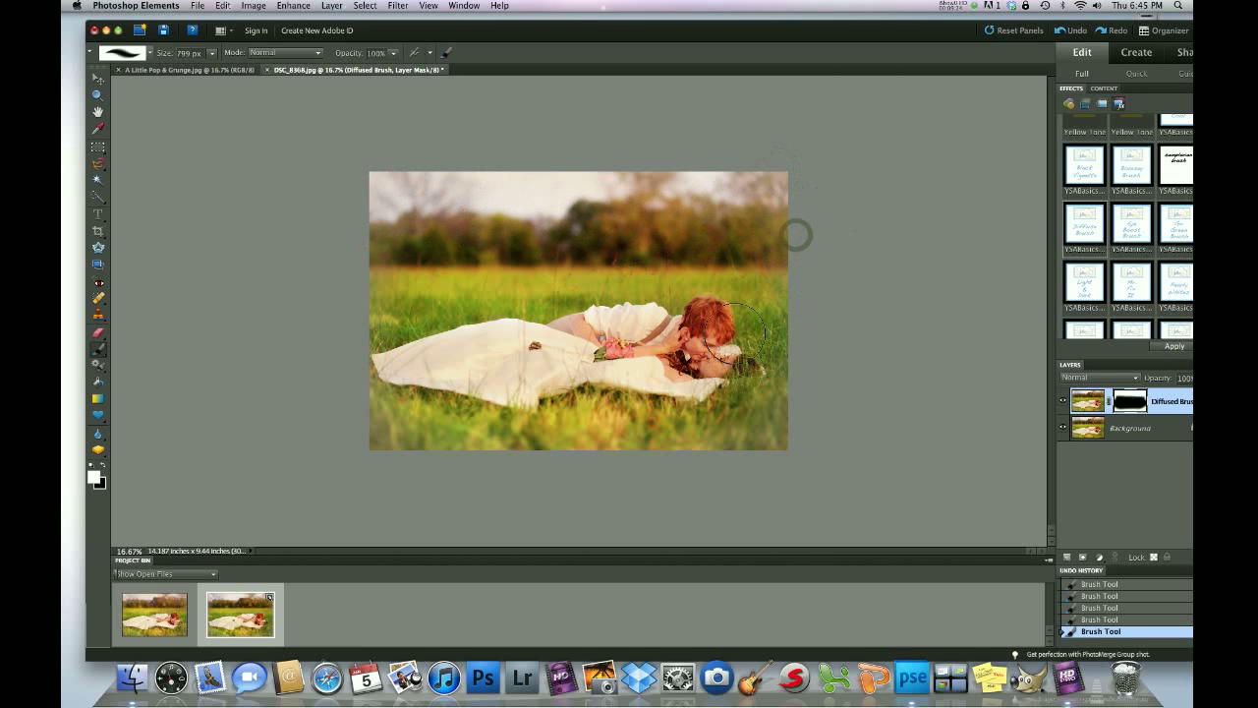
click(102, 472)
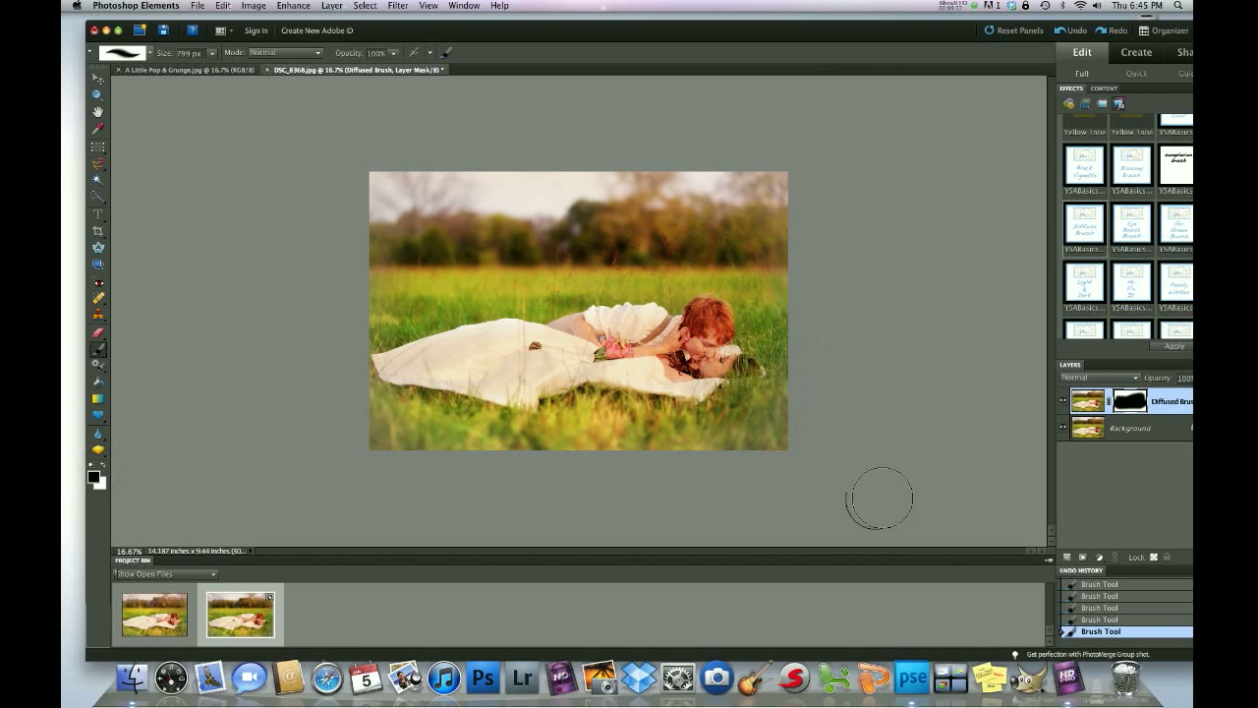
Step: Compare the edited photo with its original state in the undo history, and return to the latest brush stroke
drag(752, 30, 655, 23)
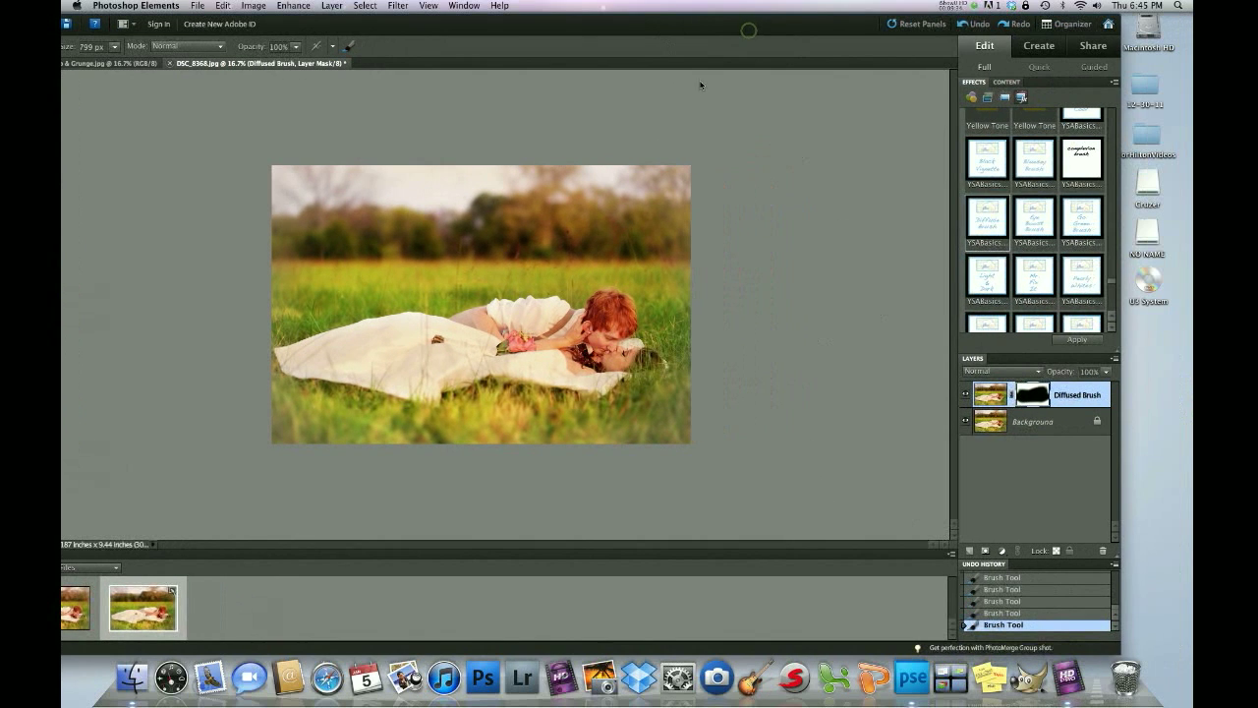
mouse_move(1113, 609)
mouse_down()
mouse_move(1117, 577)
mouse_move(1116, 588)
mouse_up()
click(1044, 580)
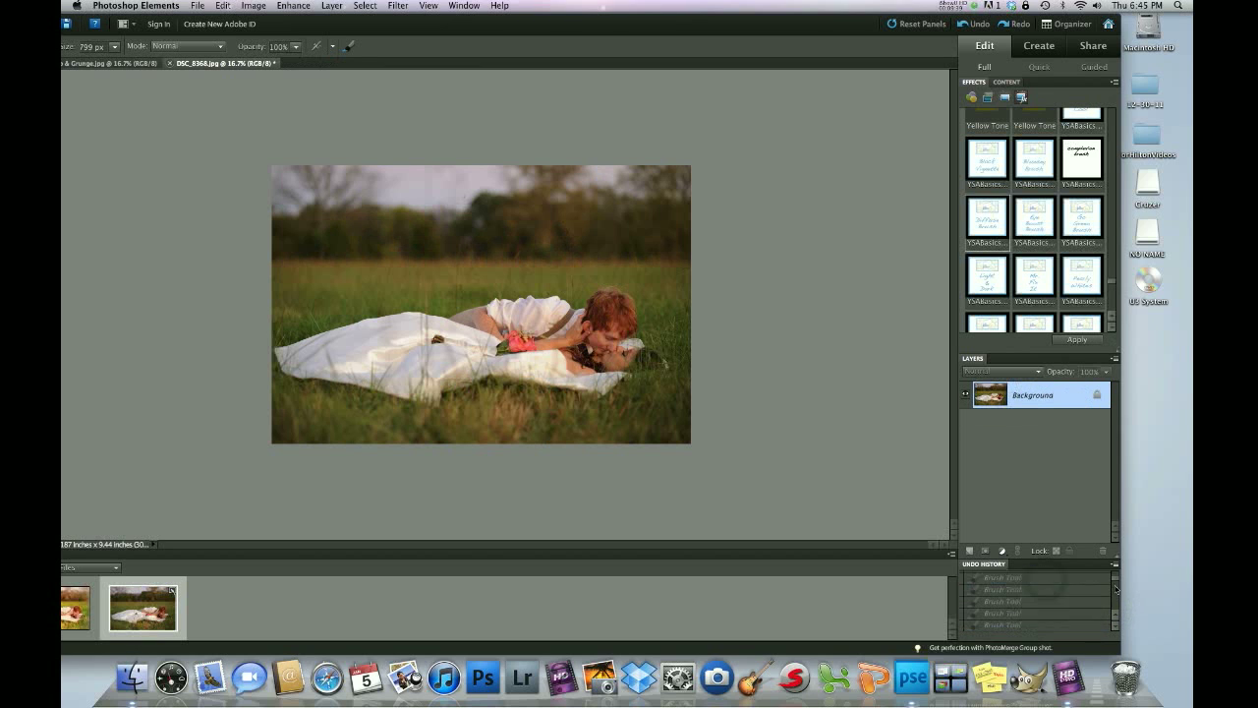
click(1076, 625)
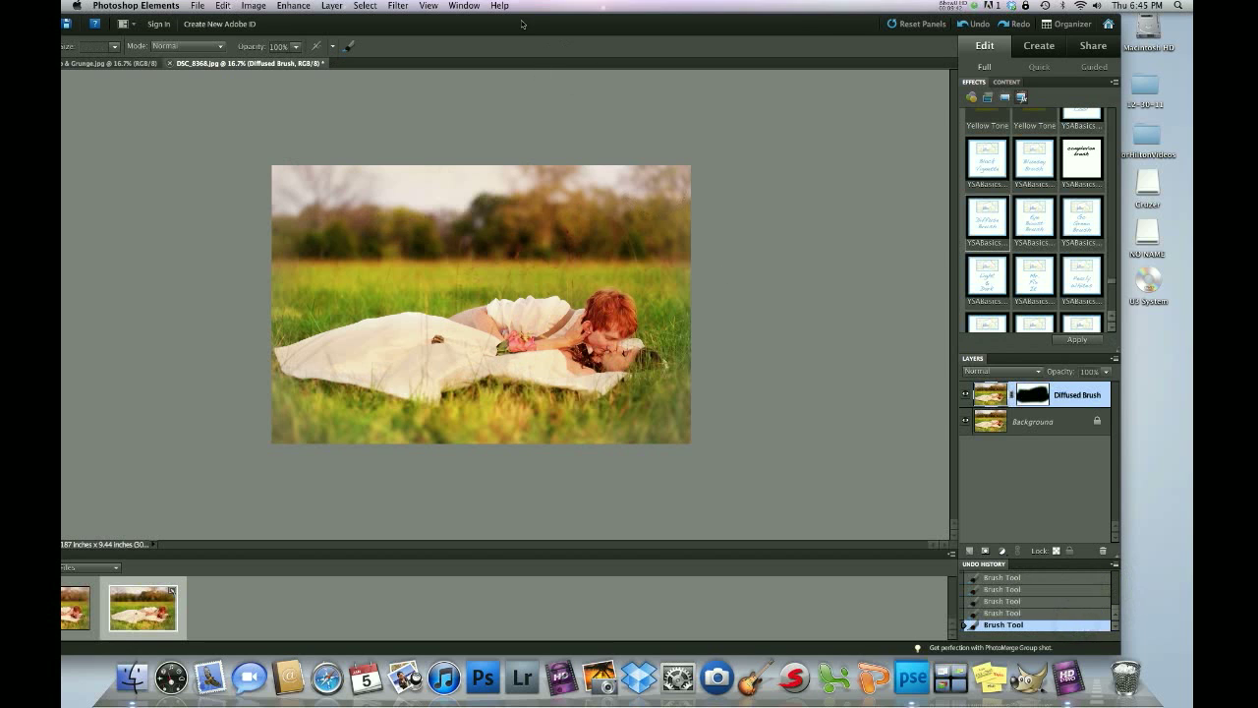
drag(522, 23, 571, 31)
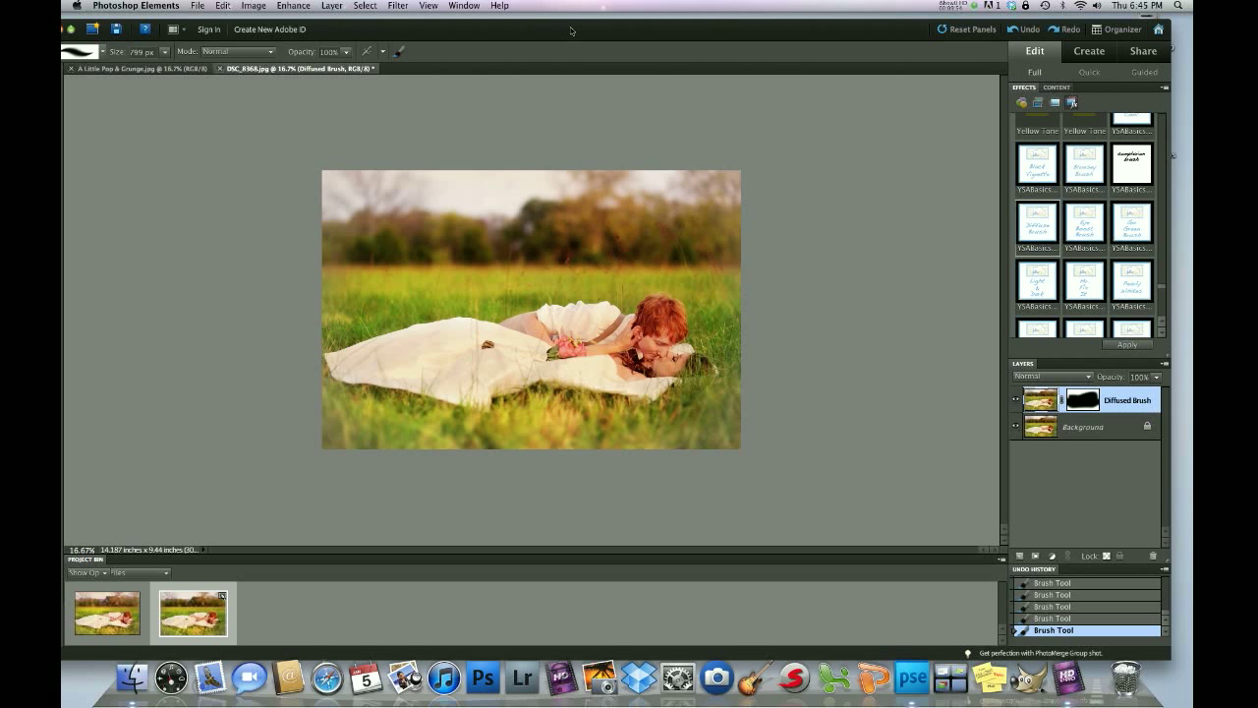
click(953, 8)
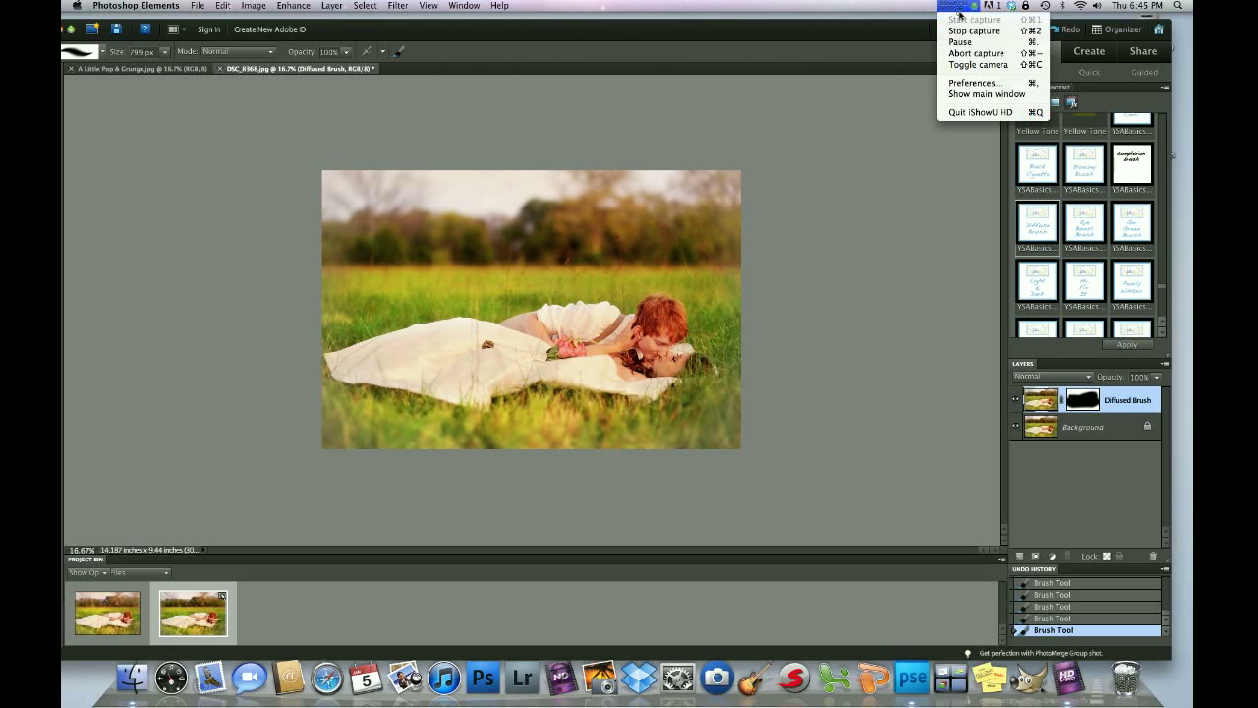